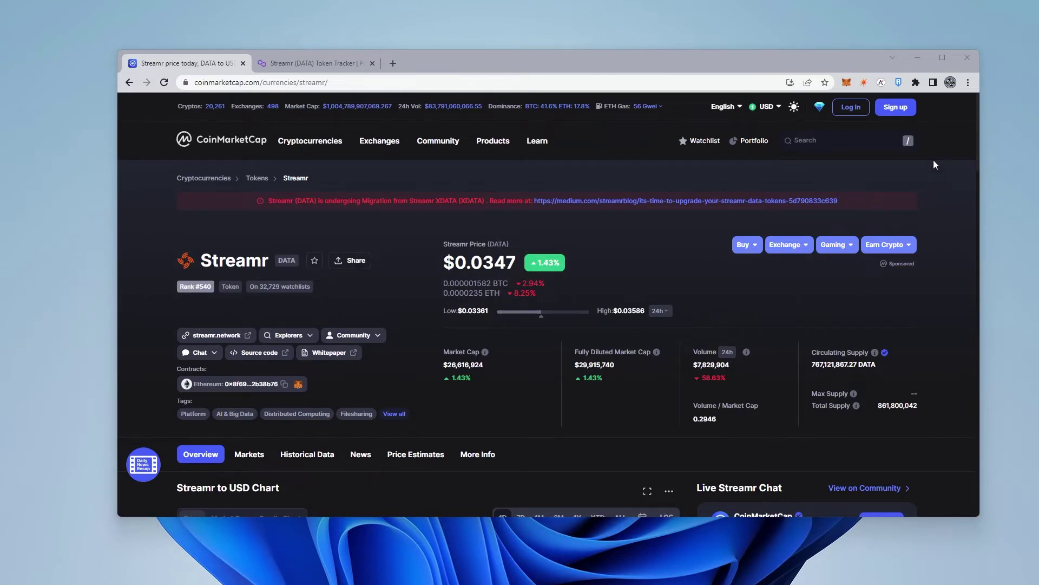
# Create a new MetaMask account named Streamr2 with 0 MATIC, then go to the Polygonscan Streamr token page
pyautogui.click(847, 82)
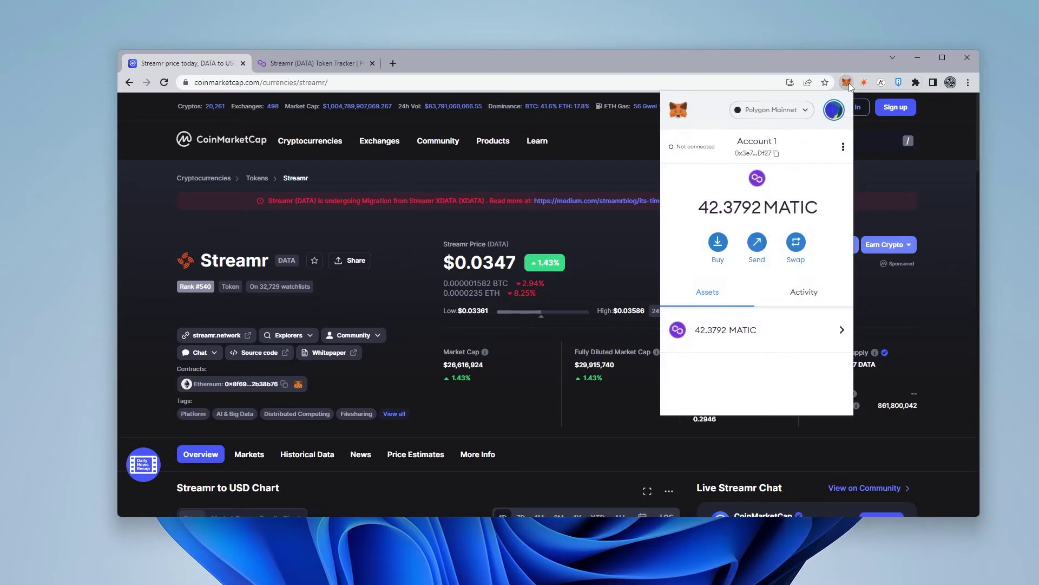
pyautogui.click(834, 110)
pyautogui.moveTo(840, 177); pyautogui.dragTo(843, 213)
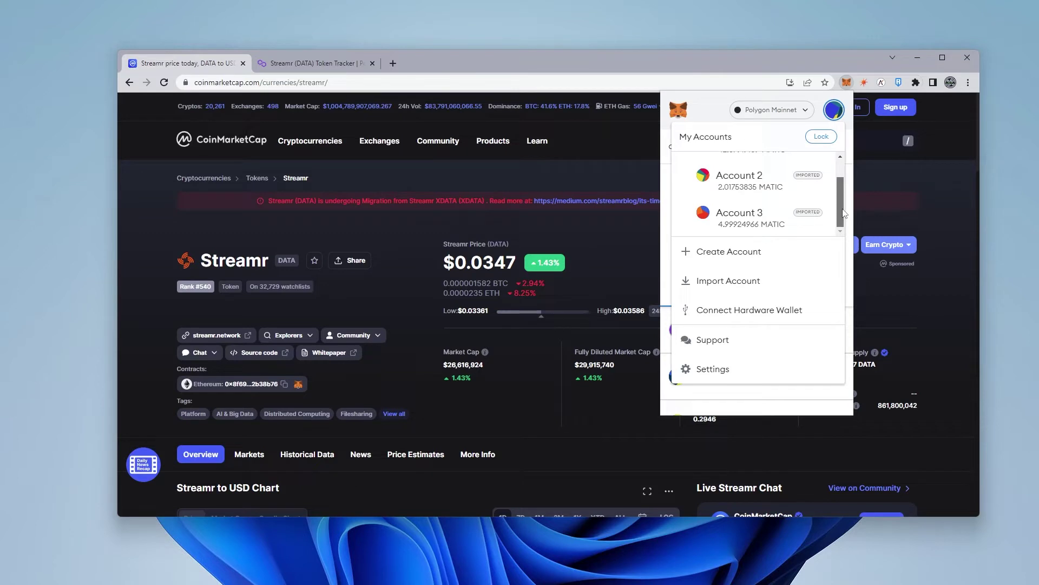
pyautogui.click(794, 261)
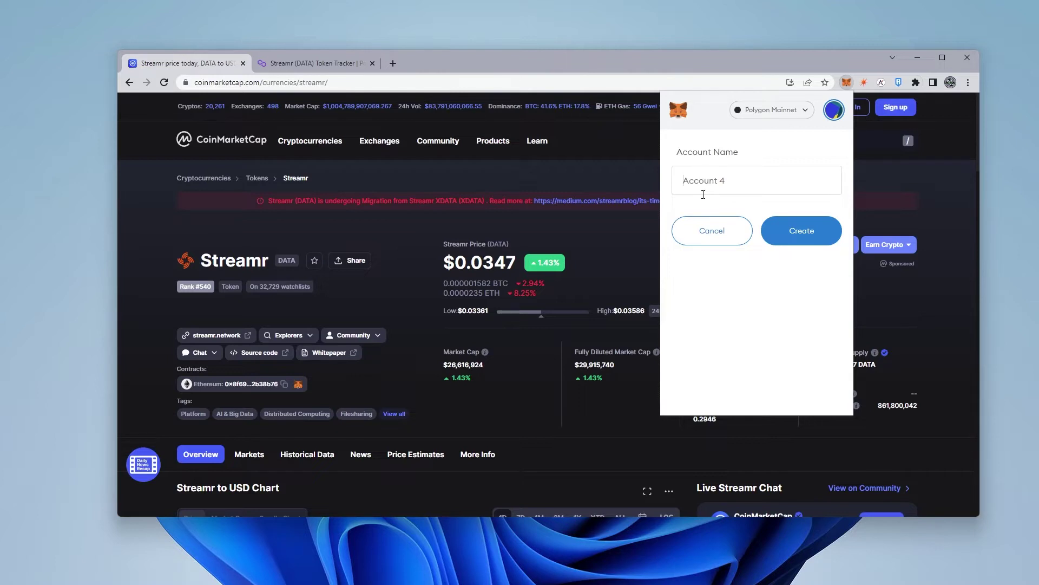
pyautogui.write('Streamr2')
pyautogui.click(795, 239)
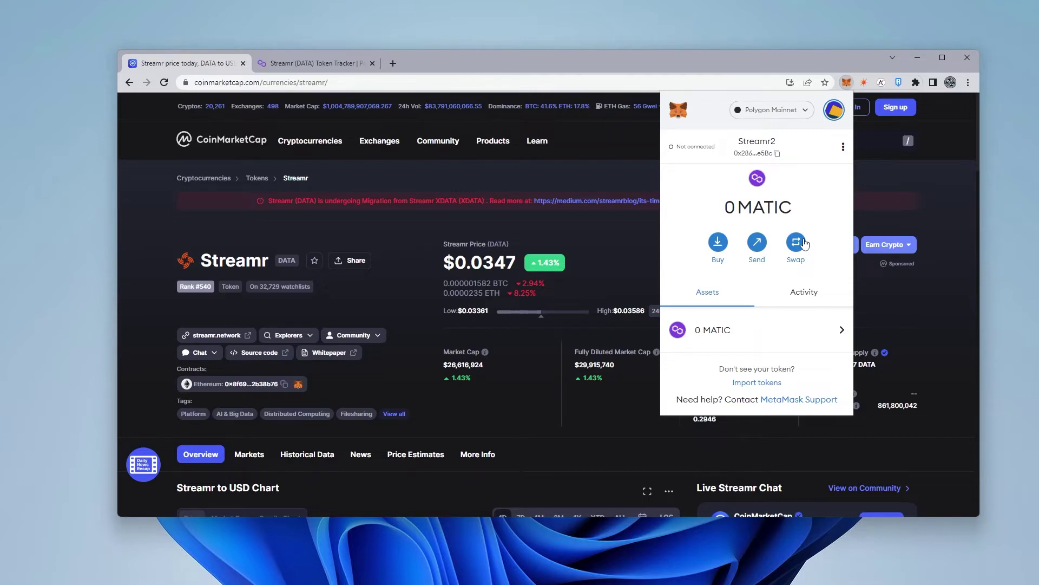
pyautogui.click(331, 64)
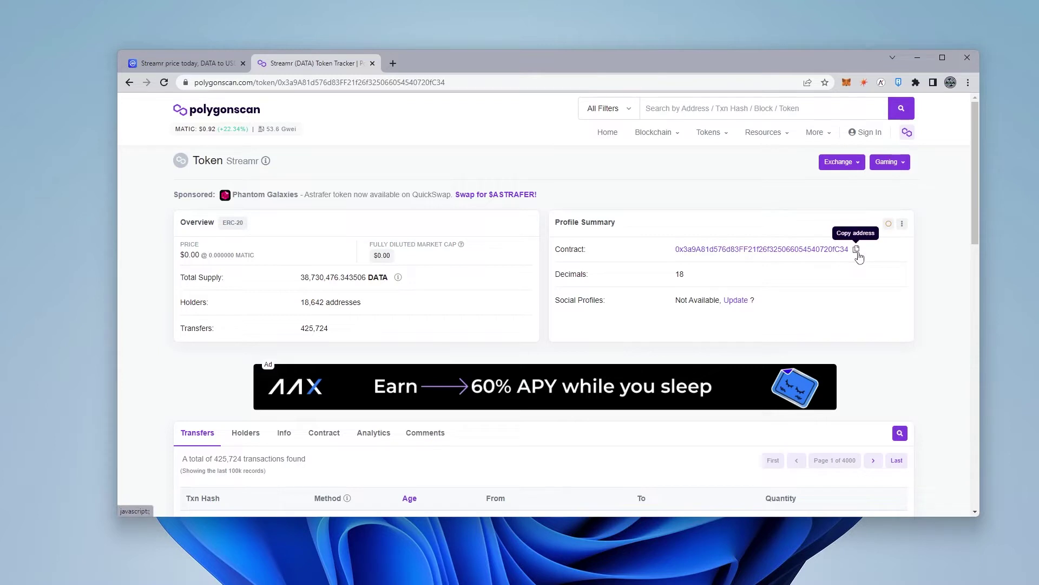
# Copy the Streamr token's contract address and bring up the Streamr2 wallet in MetaMask
pyautogui.click(857, 250)
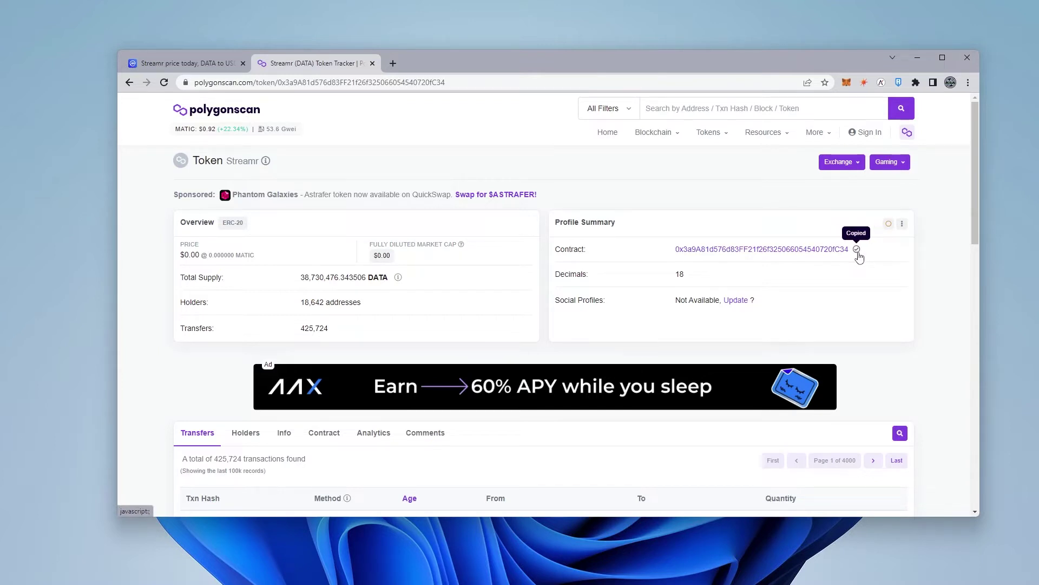
pyautogui.click(845, 84)
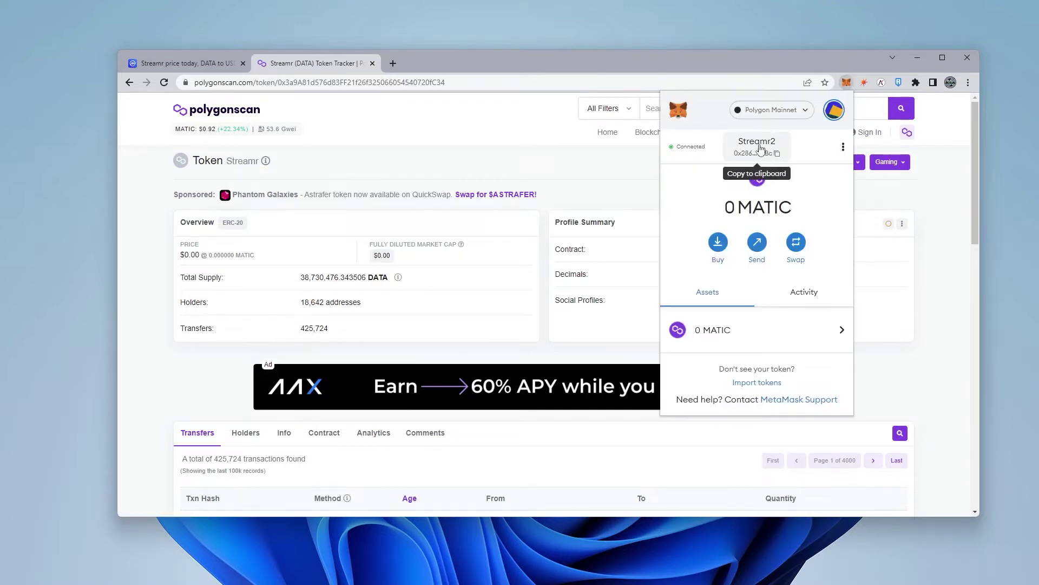
# Import the DATA token into Streamr2 from the pasted contract address, so it lists 0 DATA
pyautogui.click(754, 383)
pyautogui.hotkey('ctrl', 'v')
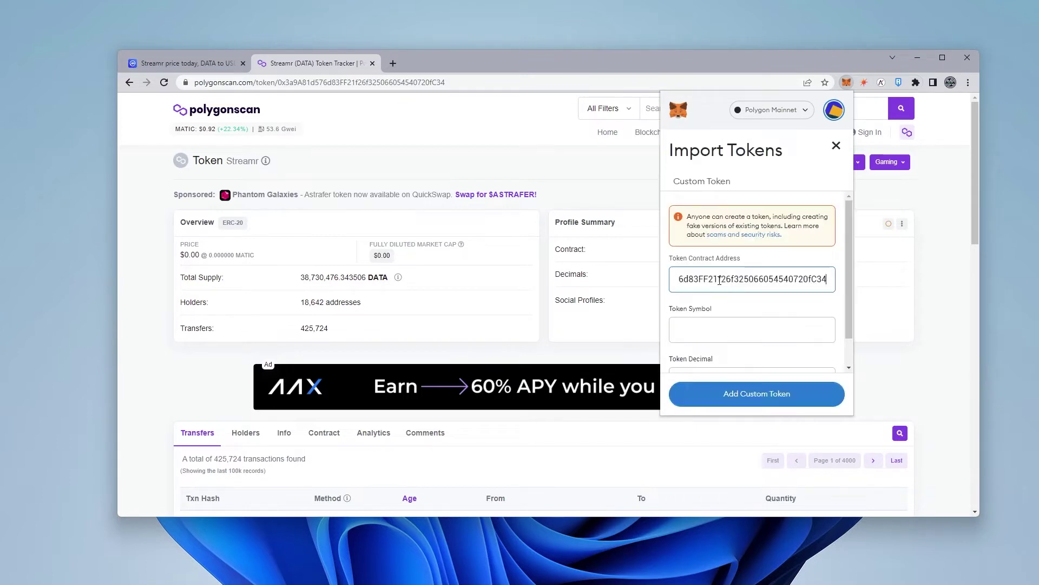
pyautogui.scroll(-2, 755, 328)
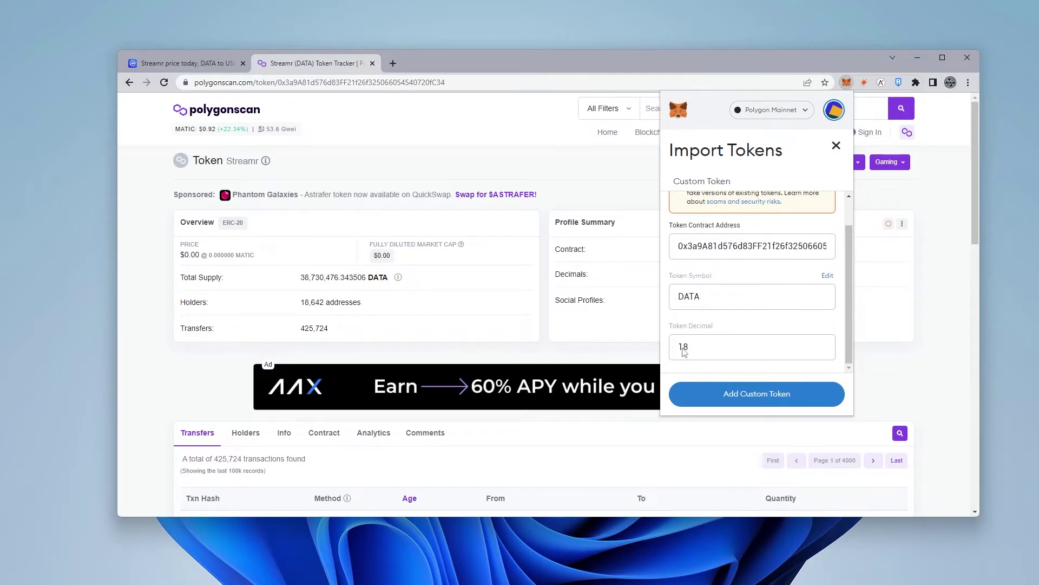
pyautogui.click(754, 394)
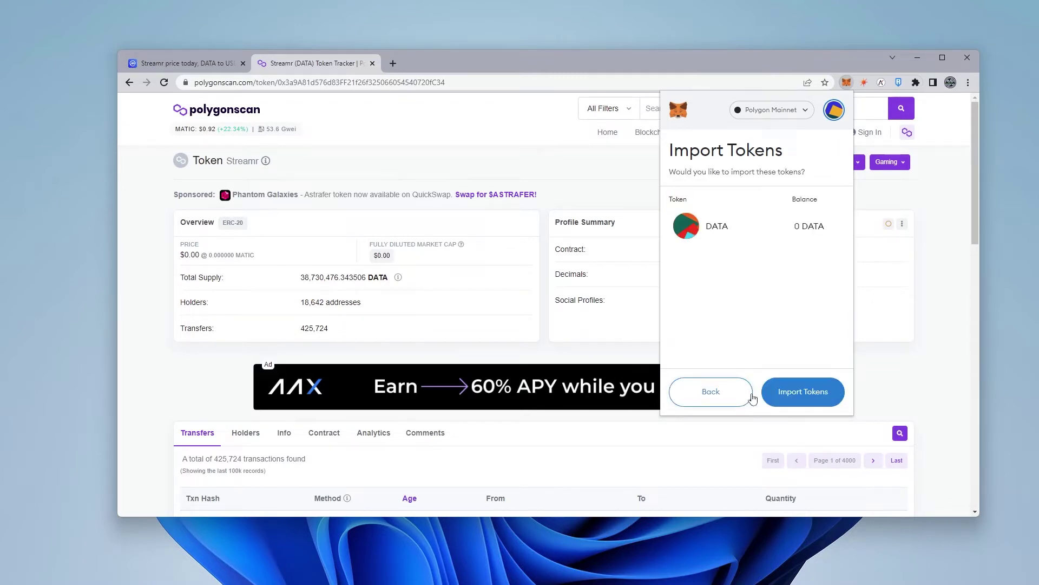
pyautogui.click(804, 394)
pyautogui.click(691, 151)
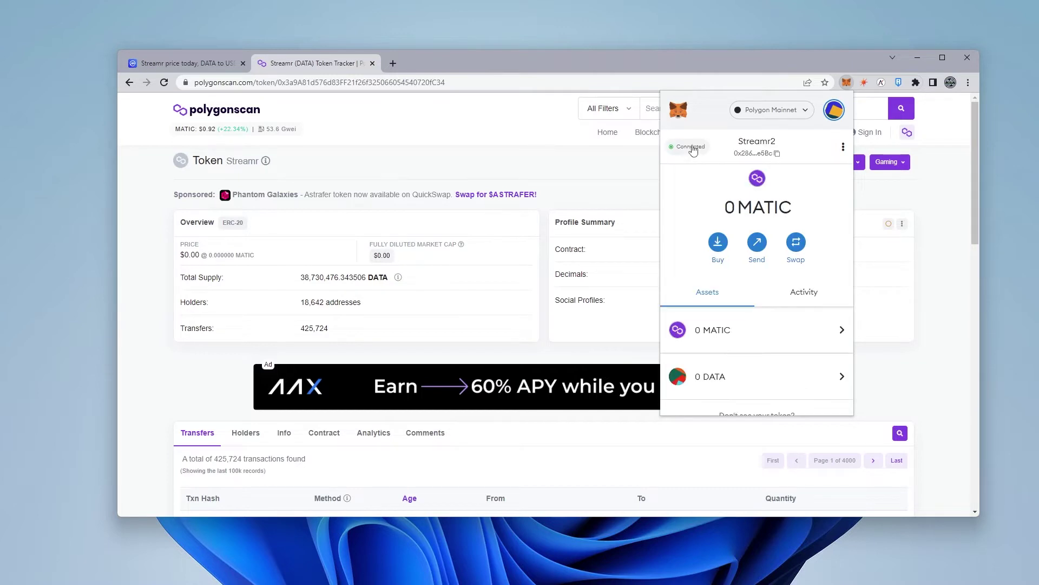
pyautogui.scroll(-2, 736, 227)
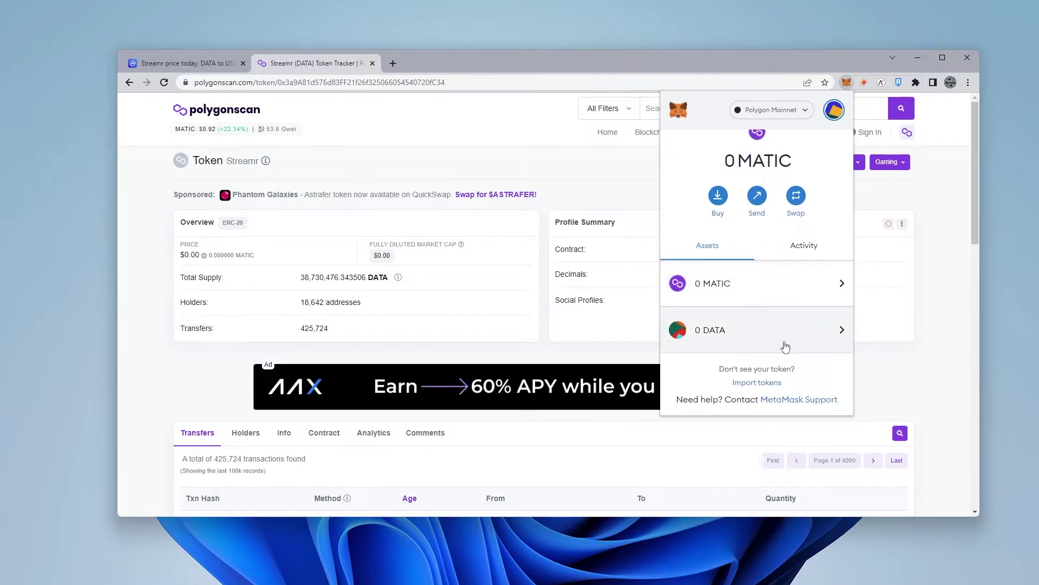
pyautogui.scroll(2, 779, 178)
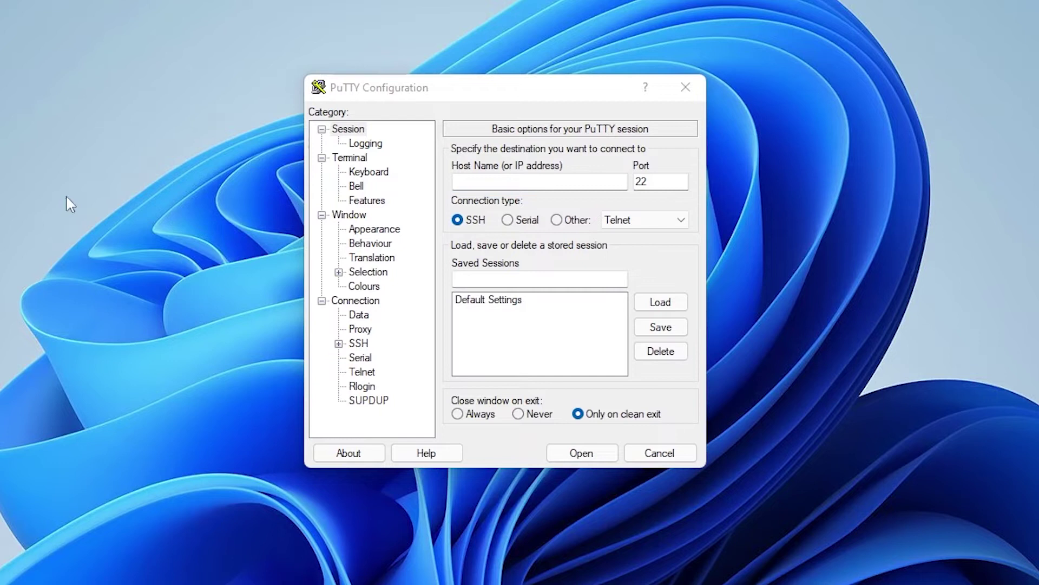
# Connect PuTTY to 23.95.164.21, log in as root, and run docker --version
pyautogui.click(506, 183)
pyautogui.hotkey('ctrl', 'v')
pyautogui.press('Return')
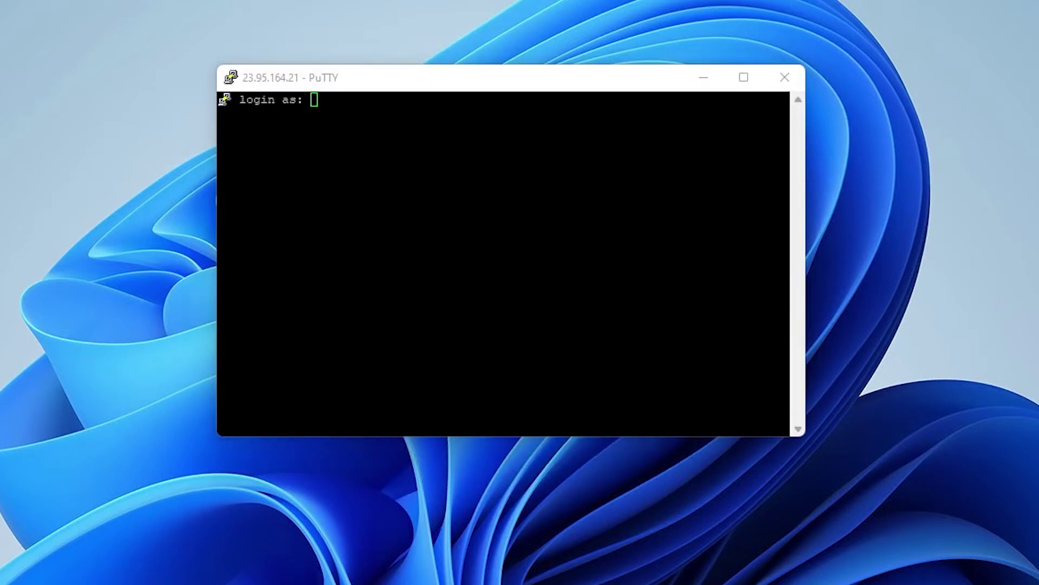
pyautogui.click(413, 69)
pyautogui.write('root')
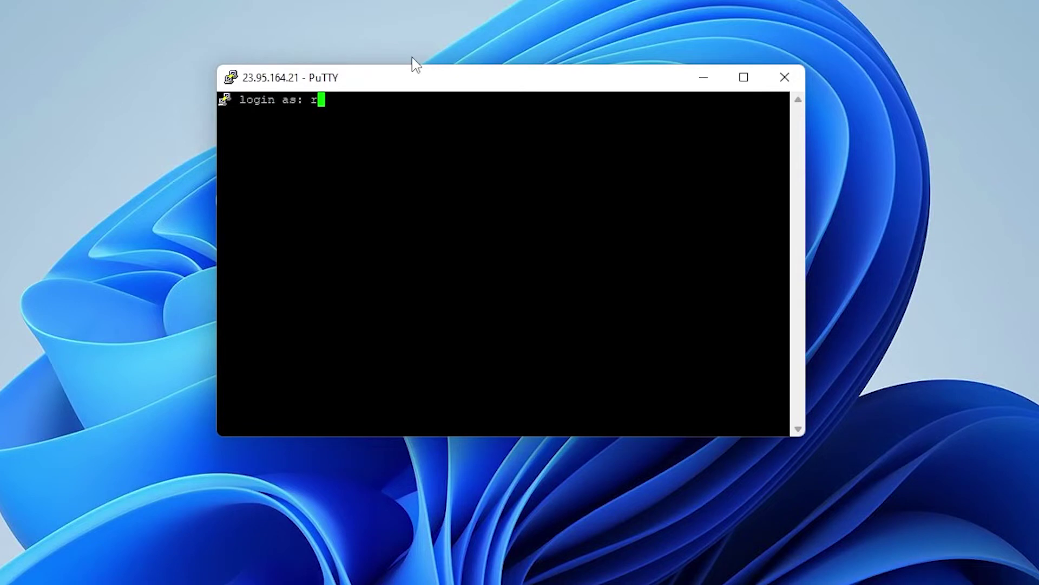
pyautogui.press('Return')
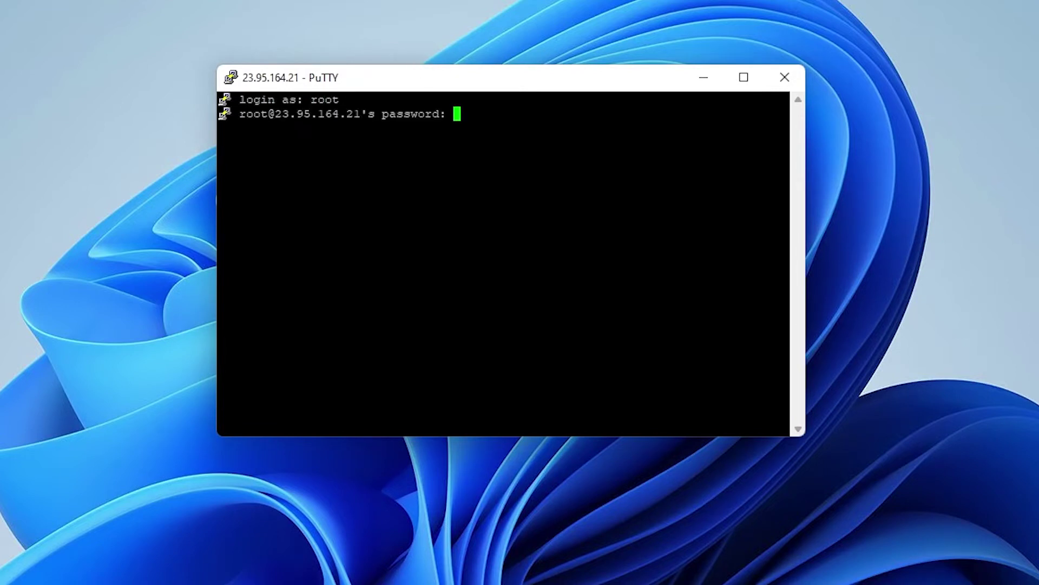
pyautogui.press('Return')
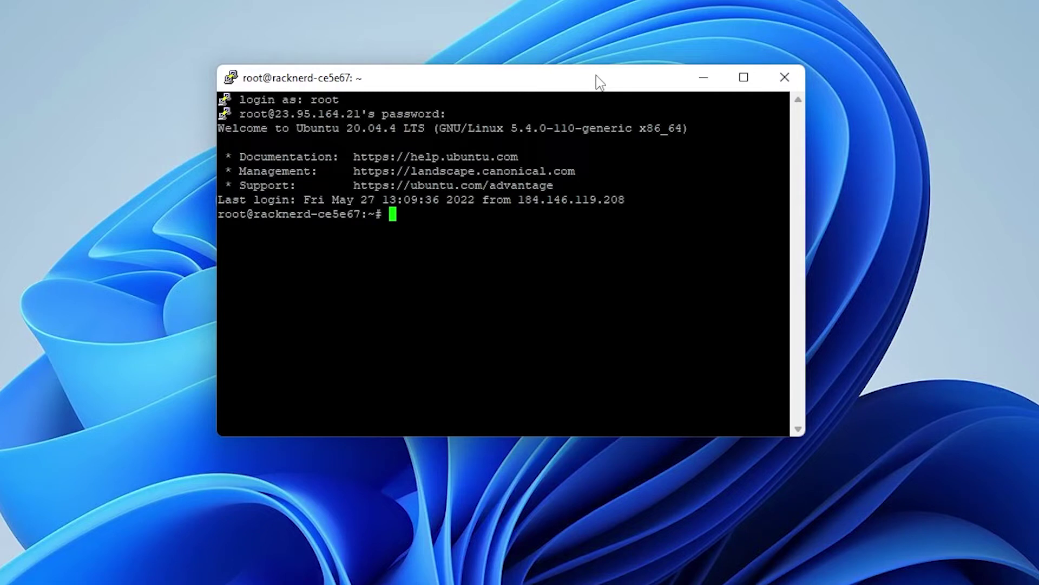
pyautogui.write('docker --version')
pyautogui.press('Return')
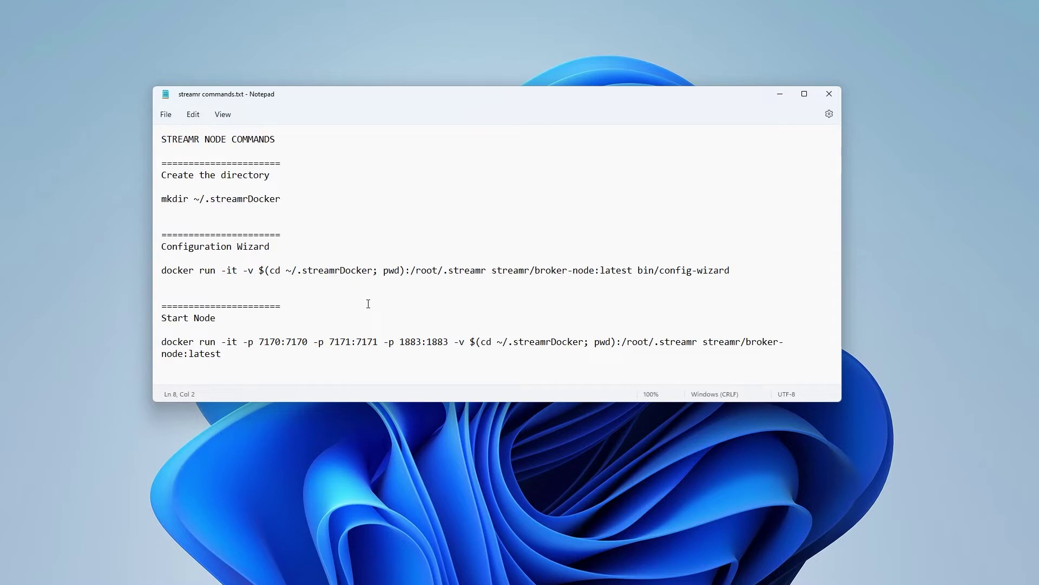
# Copy all Streamr commands into streamr multi node commands.txt and close the original file
pyautogui.hotkey('ctrl', 'a')
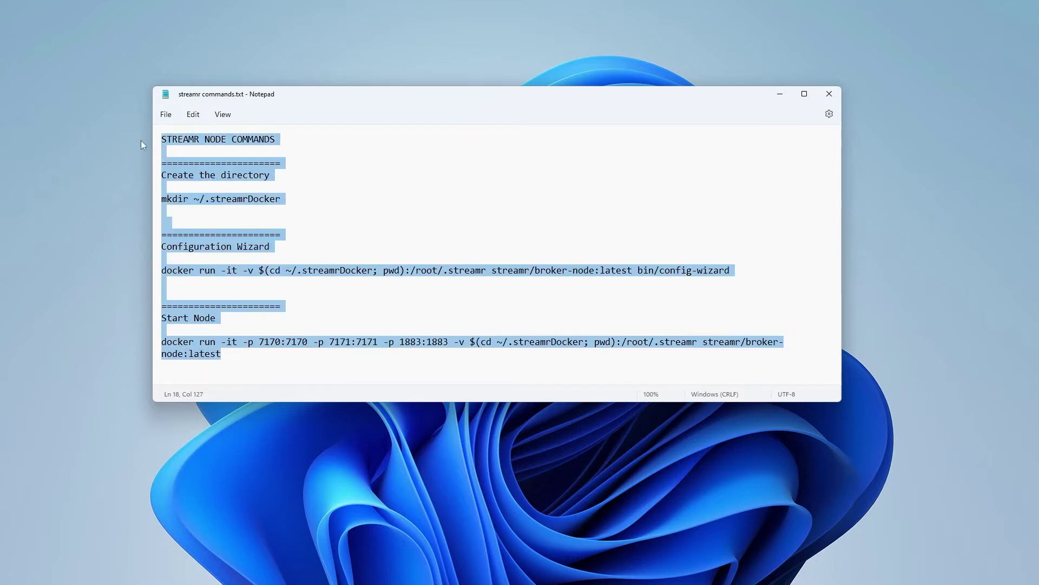
pyautogui.hotkey('alt', 'Tab')
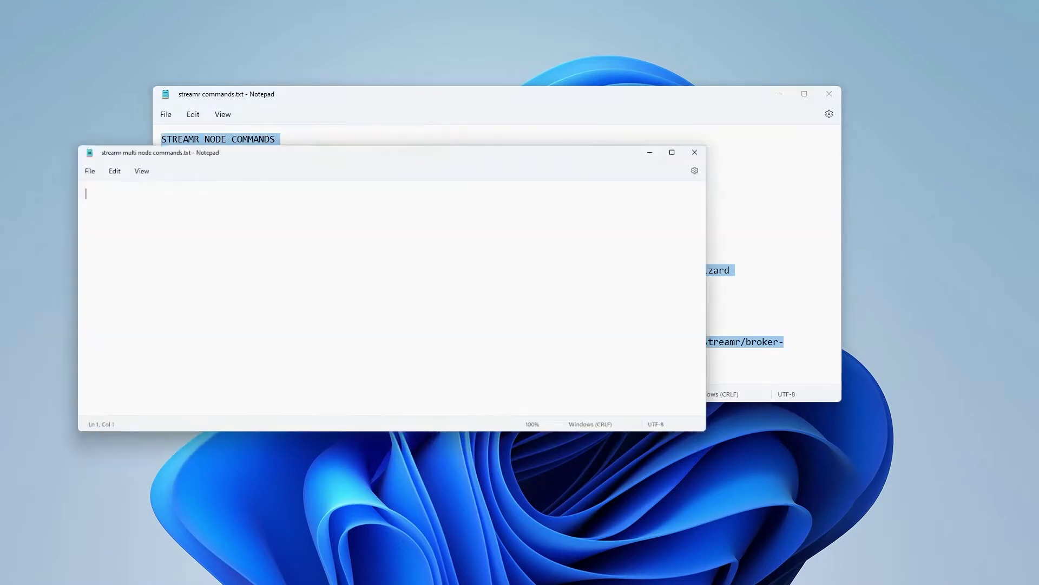
pyautogui.hotkey('ctrl', 'v')
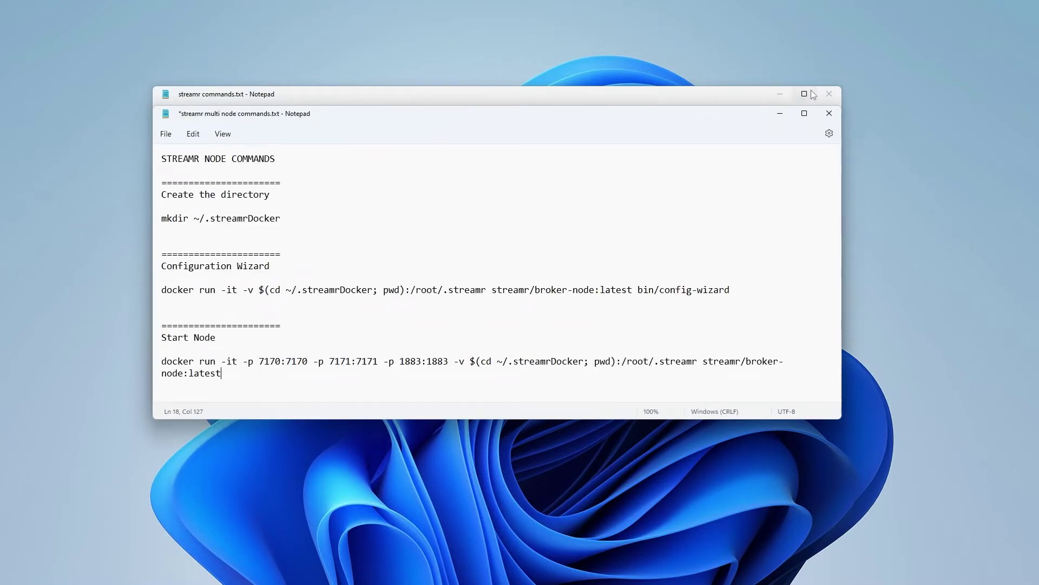
pyautogui.click(829, 94)
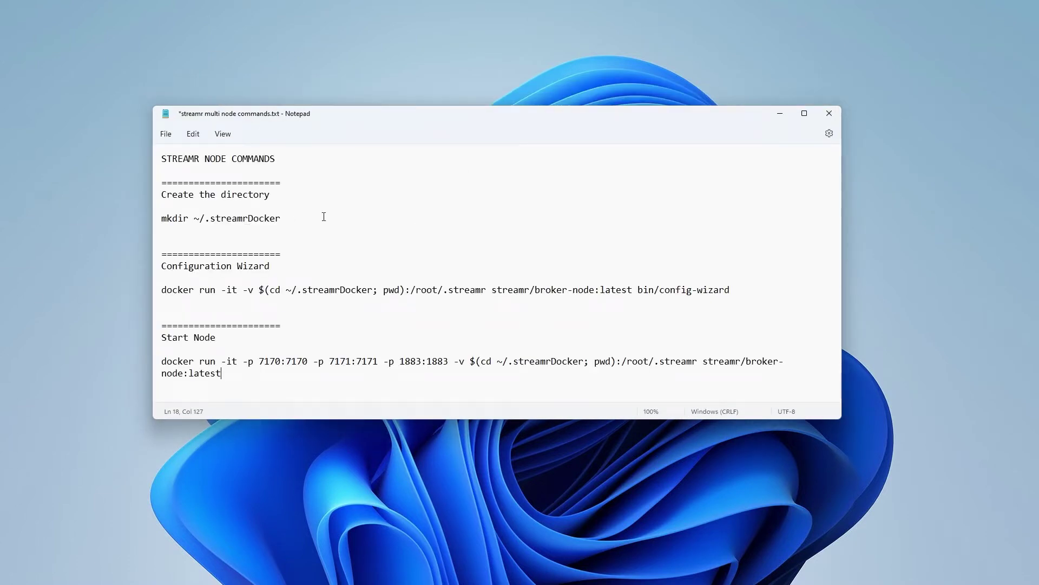
pyautogui.moveTo(487, 419); pyautogui.dragTo(487, 571)
pyautogui.click(292, 218)
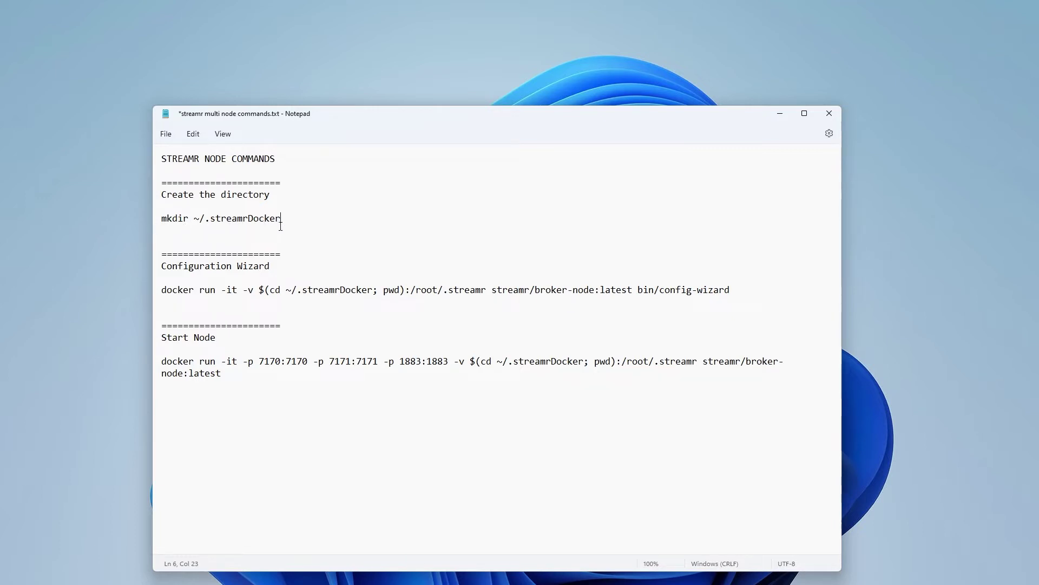
# Change the folder to streamrDocker2 in the mkdir and config-wizard lines
pyautogui.write('2')
pyautogui.click(374, 290)
pyautogui.write('2')
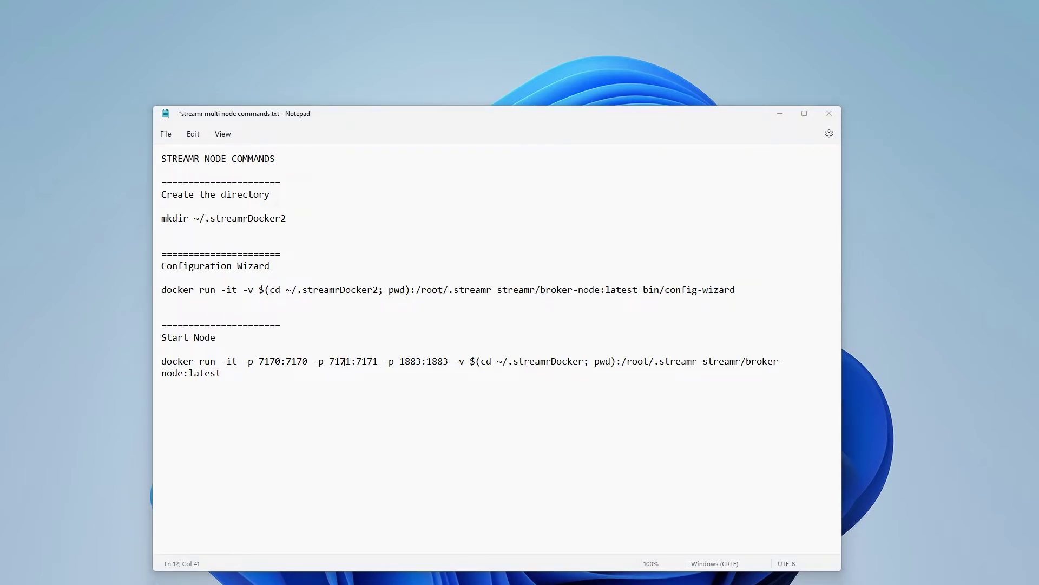
# In the start-node command, change ports 7171 to 7176 and 7170 to 7172
pyautogui.click(345, 361)
pyautogui.hotkey('shift', 'Right')
pyautogui.write('6')
pyautogui.click(379, 361)
pyautogui.hotkey('shift', 'Left')
pyautogui.write('6')
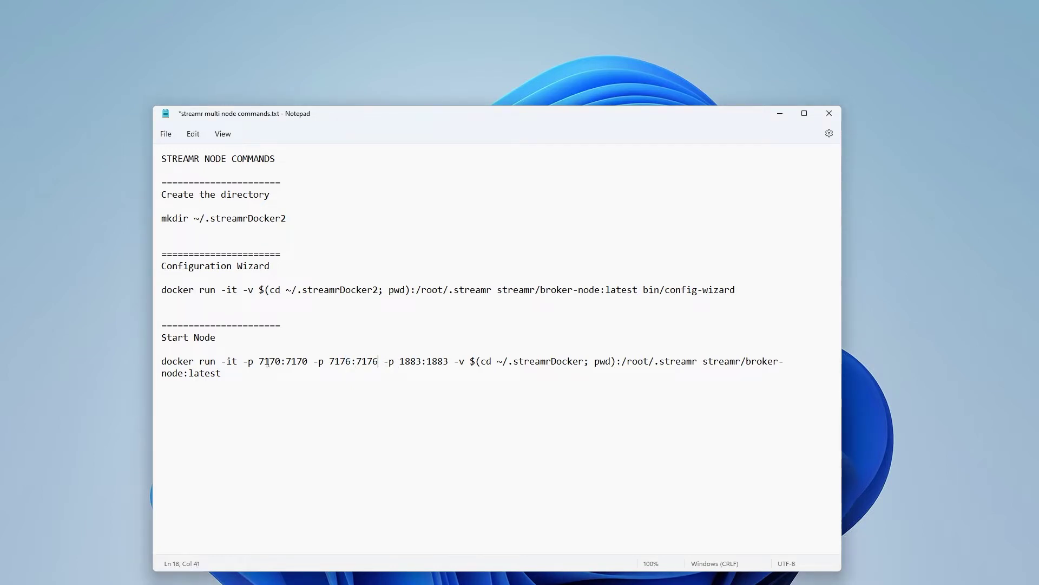
pyautogui.click(277, 362)
pyautogui.hotkey('shift', 'Right')
pyautogui.write('2')
pyautogui.click(307, 361)
pyautogui.hotkey('shift', 'Left')
# Change both 1883 ports to 1884 and rename the heading to Start Node 2
pyautogui.write('2')
pyautogui.click(419, 362)
pyautogui.hotkey('shift', 'Right')
pyautogui.write('4')
pyautogui.moveTo(442, 361); pyautogui.dragTo(447, 361)
pyautogui.write('4')
pyautogui.click(240, 336)
pyautogui.write('2')
pyautogui.click(283, 408)
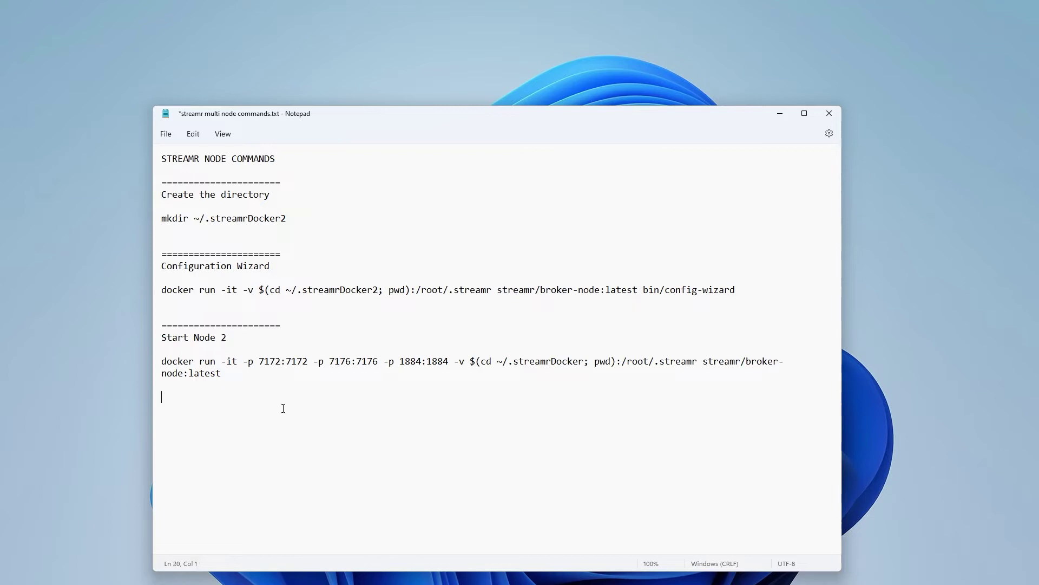
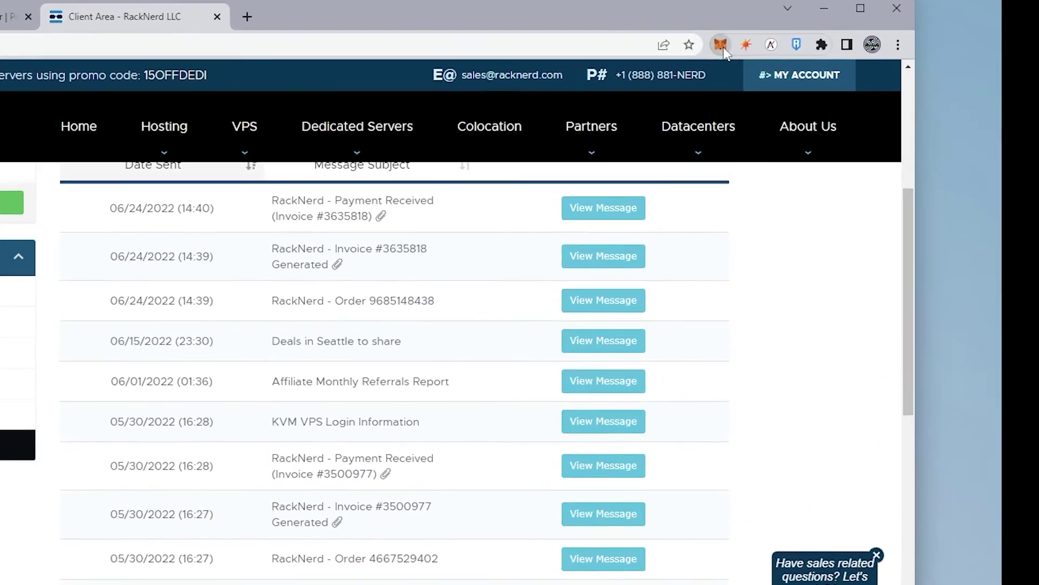
# Reveal the Streamr2 account's private key in MetaMask by submitting the wallet password
pyautogui.click(722, 45)
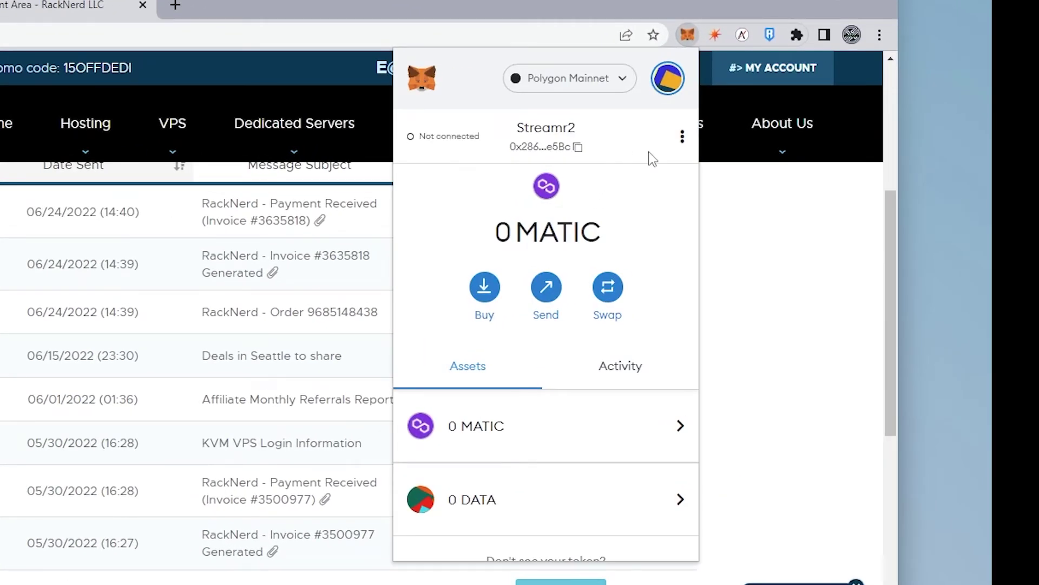
pyautogui.click(682, 136)
pyautogui.click(600, 259)
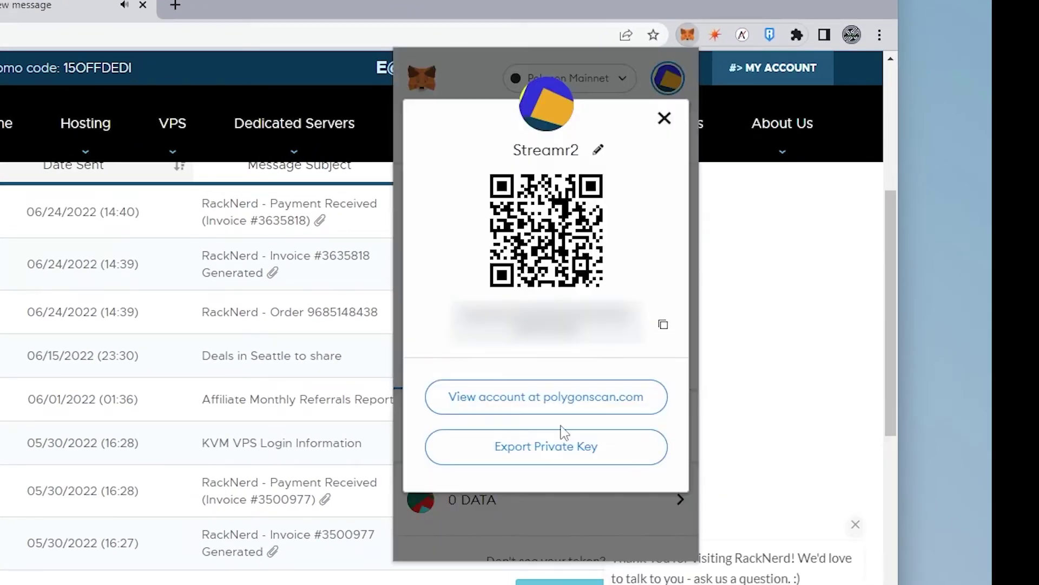
pyautogui.click(559, 447)
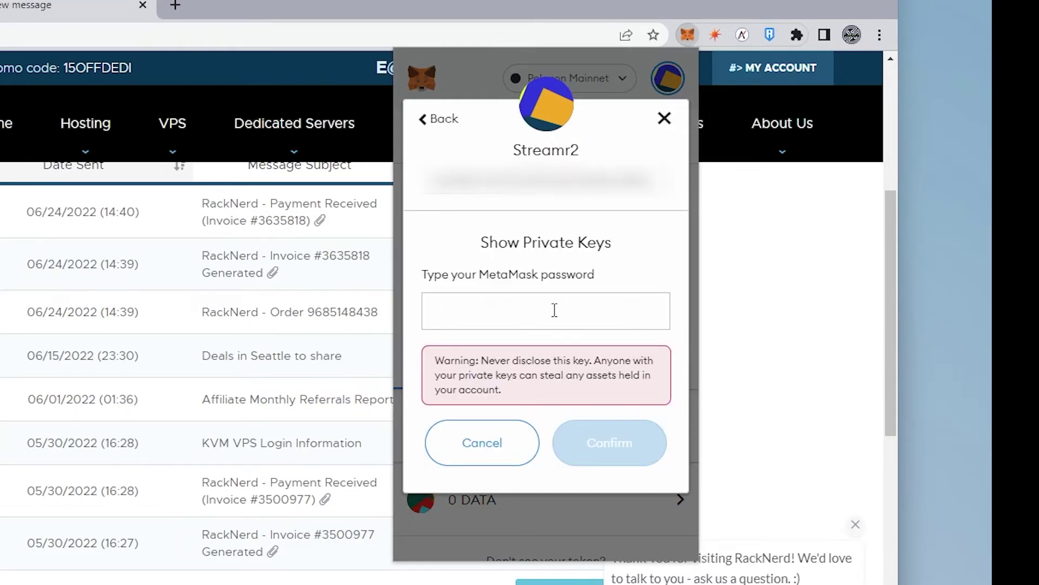
pyautogui.hotkey('ctrl', 'v')
pyautogui.press('Return')
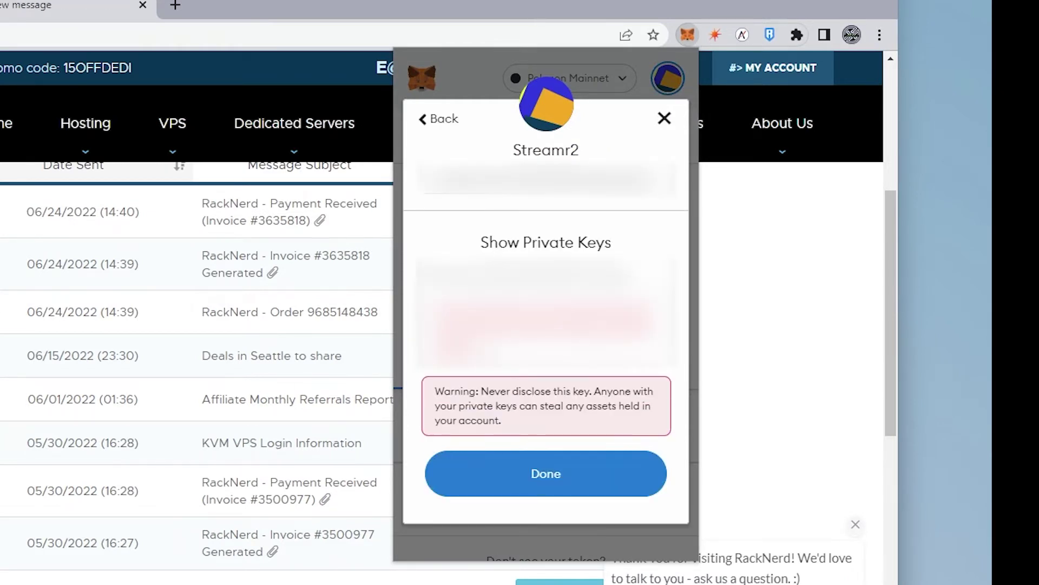
# Select the full revealed private key and close the key view
pyautogui.tripleClick(414, 311)
pyautogui.click(410, 311)
pyautogui.tripleClick(410, 312)
pyautogui.click(544, 480)
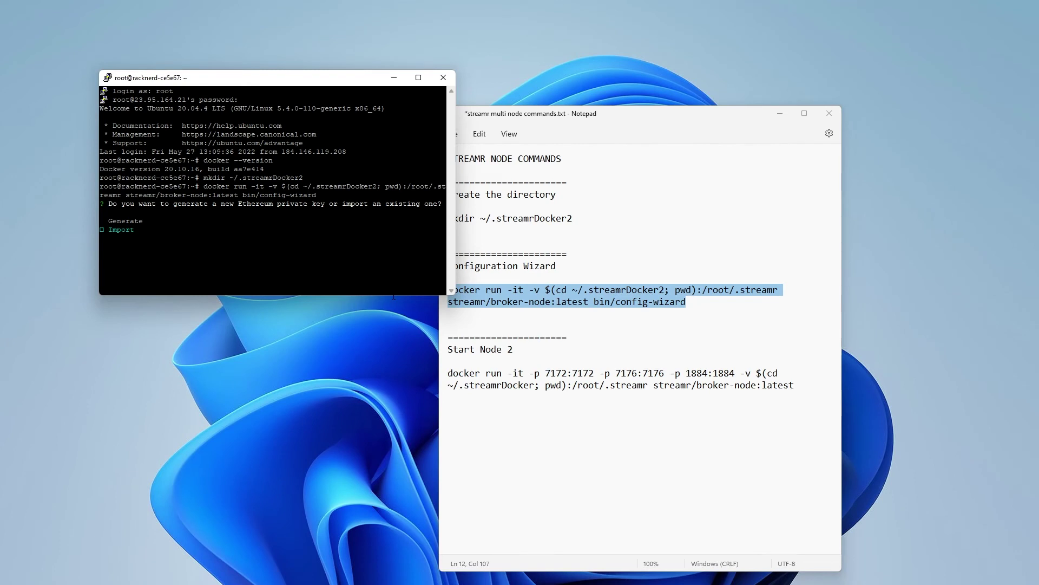
# Import the Streamr2 private key and keep the websocket, mqtt and publishHttp plugins
pyautogui.press('Return')
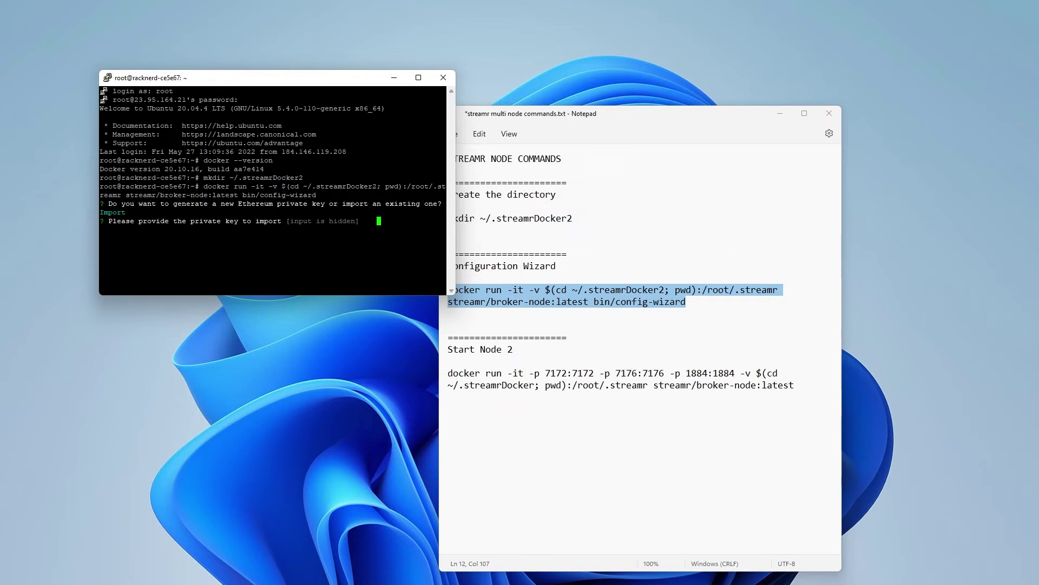
pyautogui.press('Return')
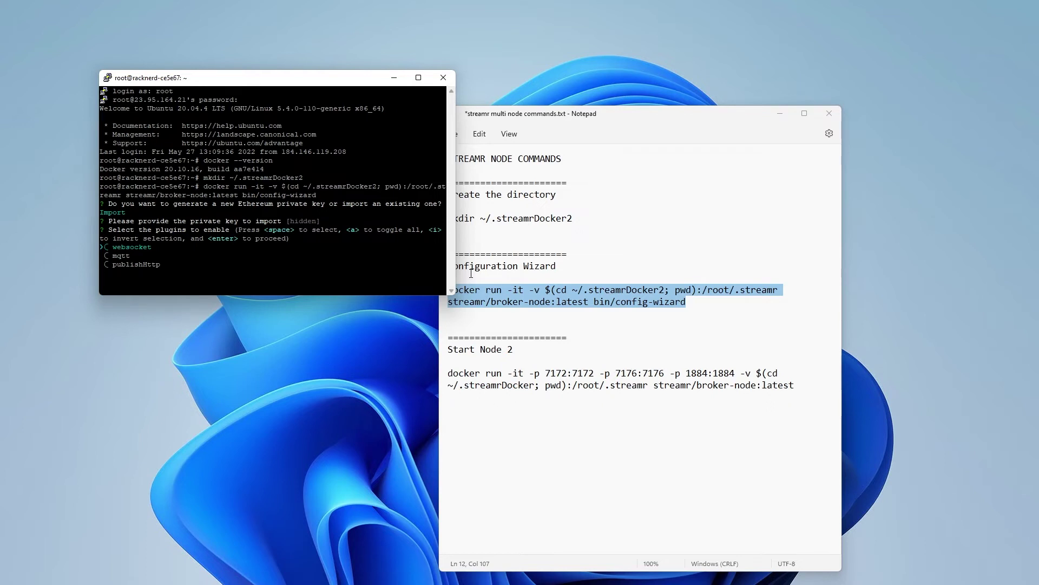
pyautogui.press('Return')
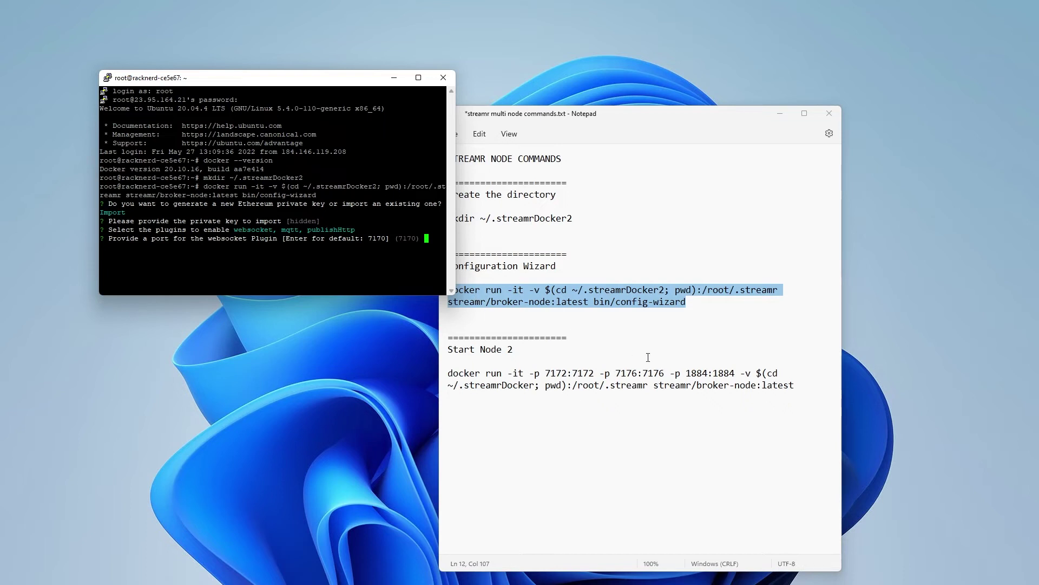
# Set ports 7172, 1884 and 7176, opt into staking, and keep the default config path
pyautogui.write('7172')
pyautogui.press('Return')
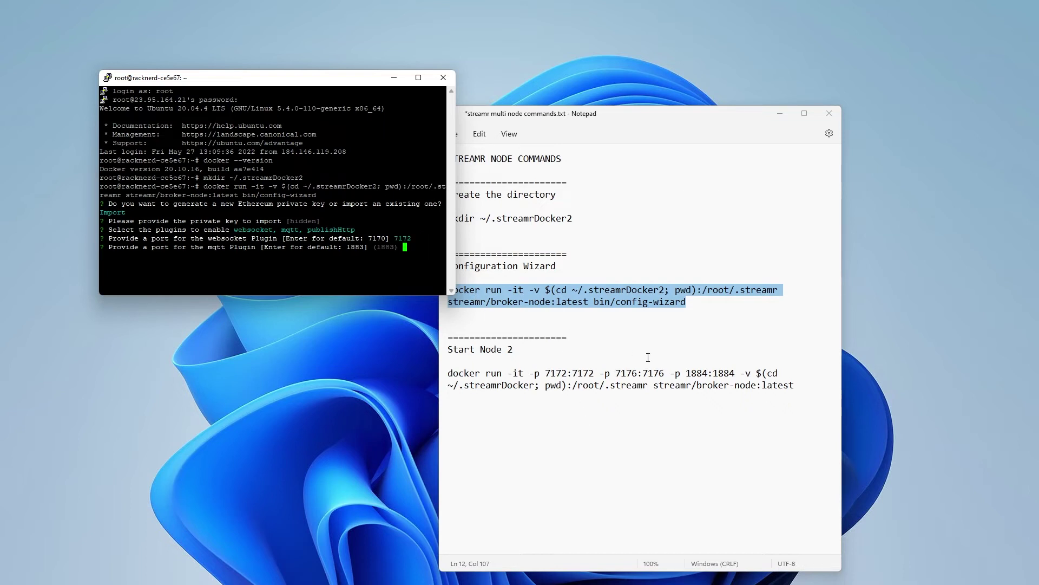
pyautogui.write('1884')
pyautogui.press('Return')
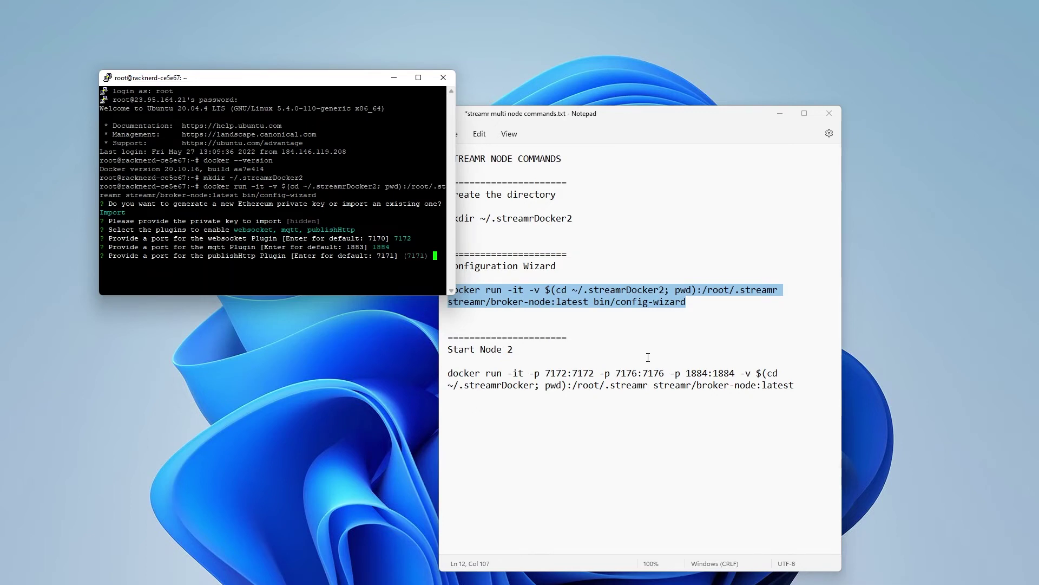
pyautogui.write('7176')
pyautogui.press('Return')
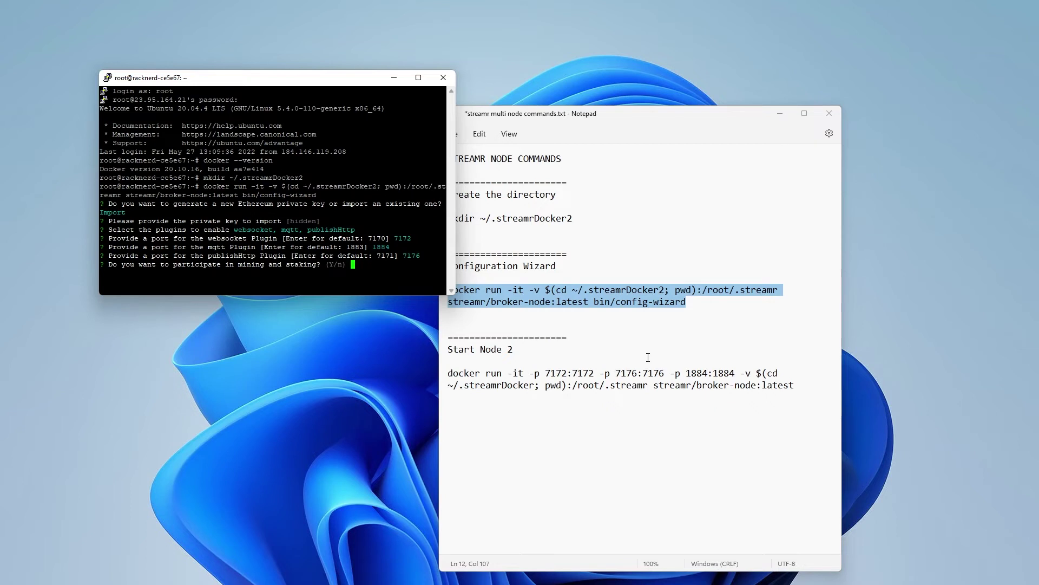
pyautogui.press('Return')
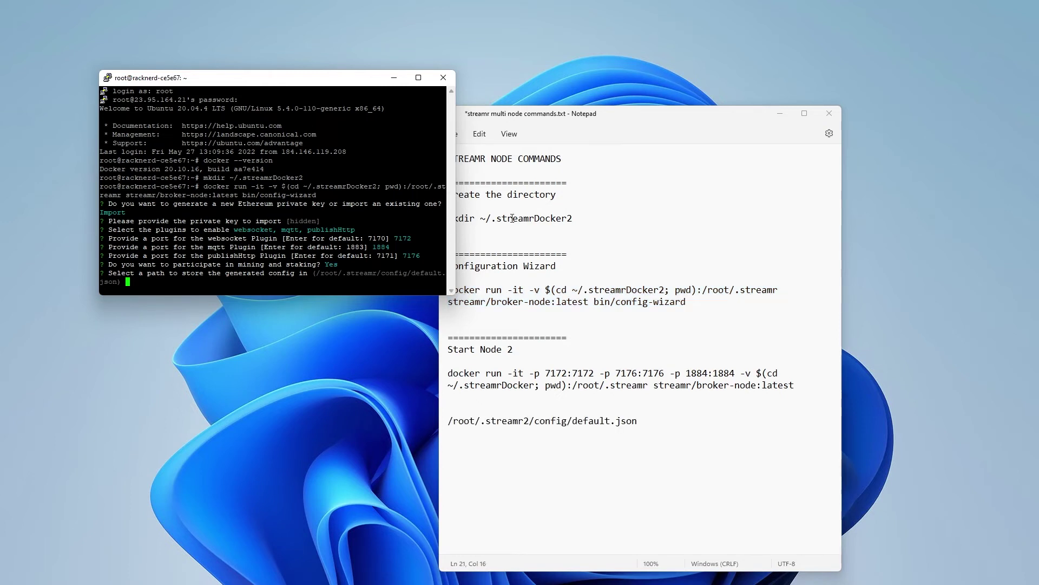
pyautogui.press('Return')
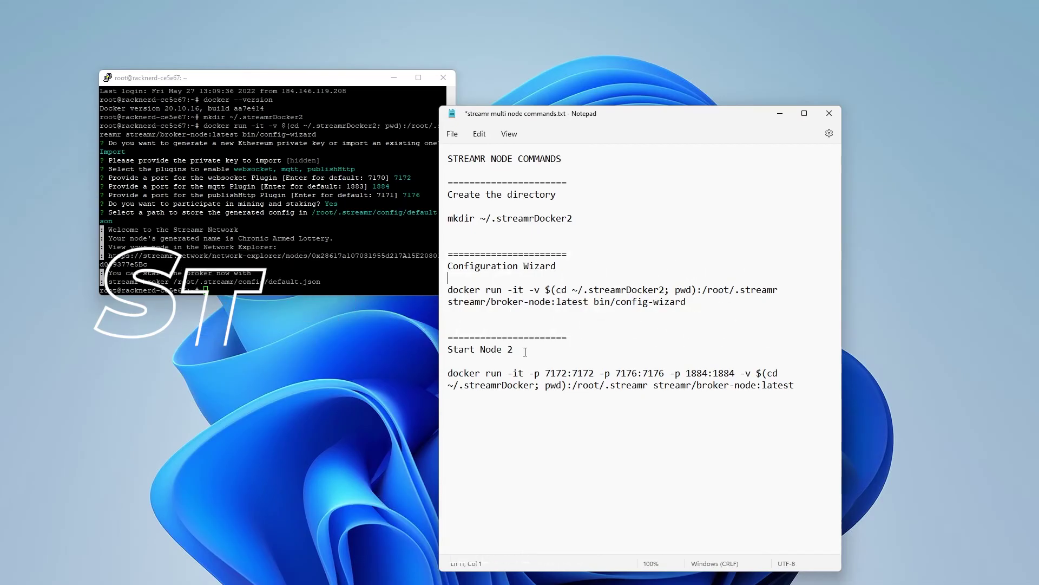
# Change the Start Node 2 mount to ~/.streamrDocker2 and paste that docker run command into PuTTY
pyautogui.click(535, 385)
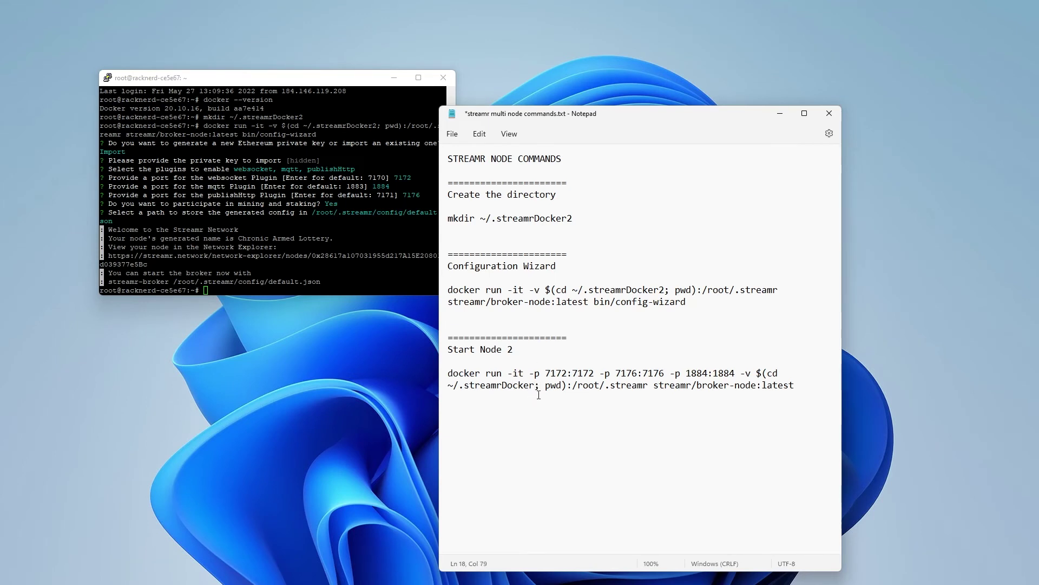
pyautogui.write('2')
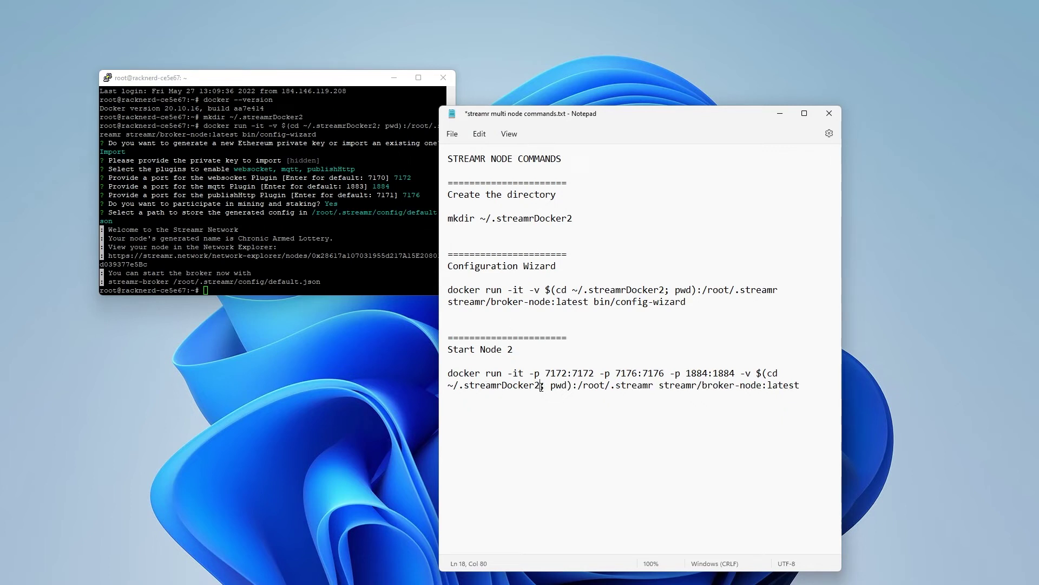
pyautogui.moveTo(804, 385); pyautogui.dragTo(450, 371)
pyautogui.hotkey('ctrl', 'c')
pyautogui.rightClick(460, 378)
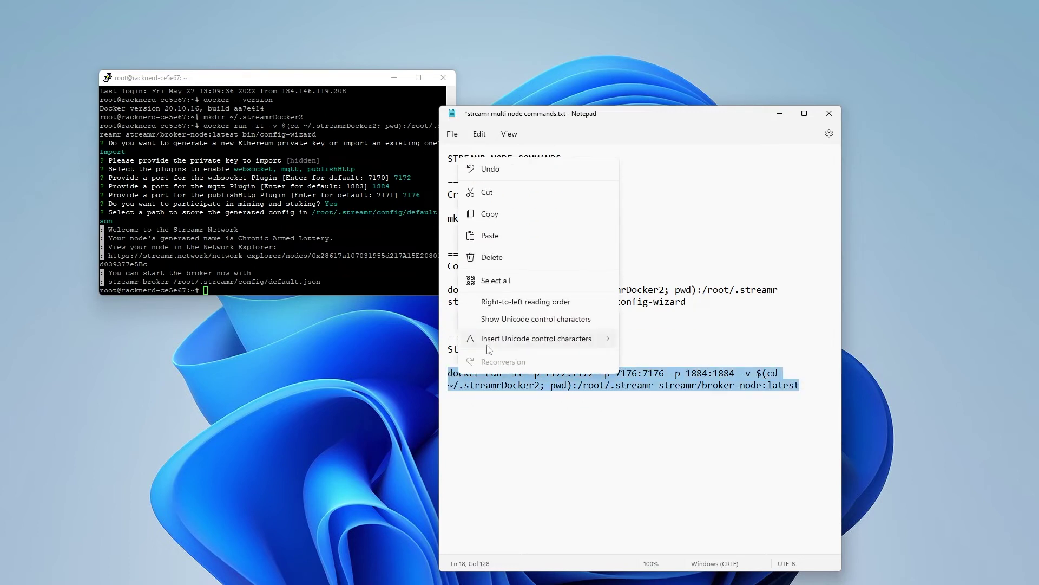
pyautogui.click(487, 211)
pyautogui.click(314, 82)
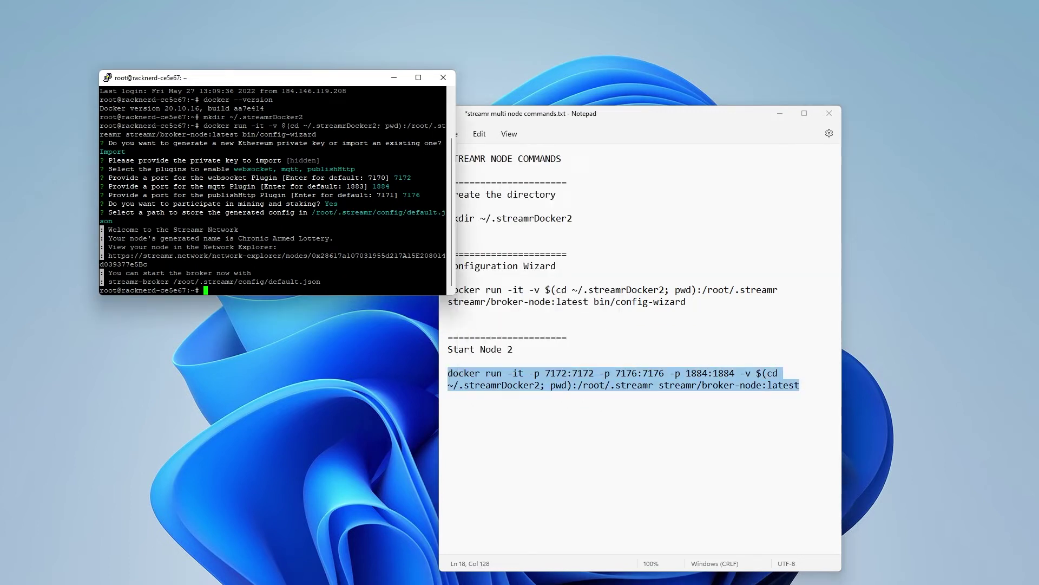
pyautogui.press('shift+Insert')
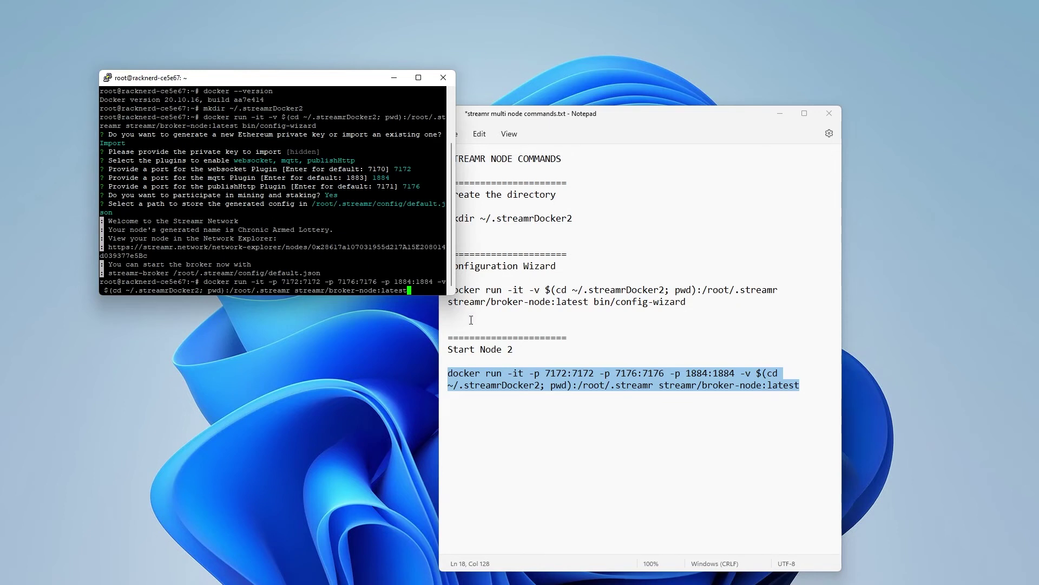
# Launch the second broker, save its Network Explorer URL in the notes, and open it
pyautogui.press('Return')
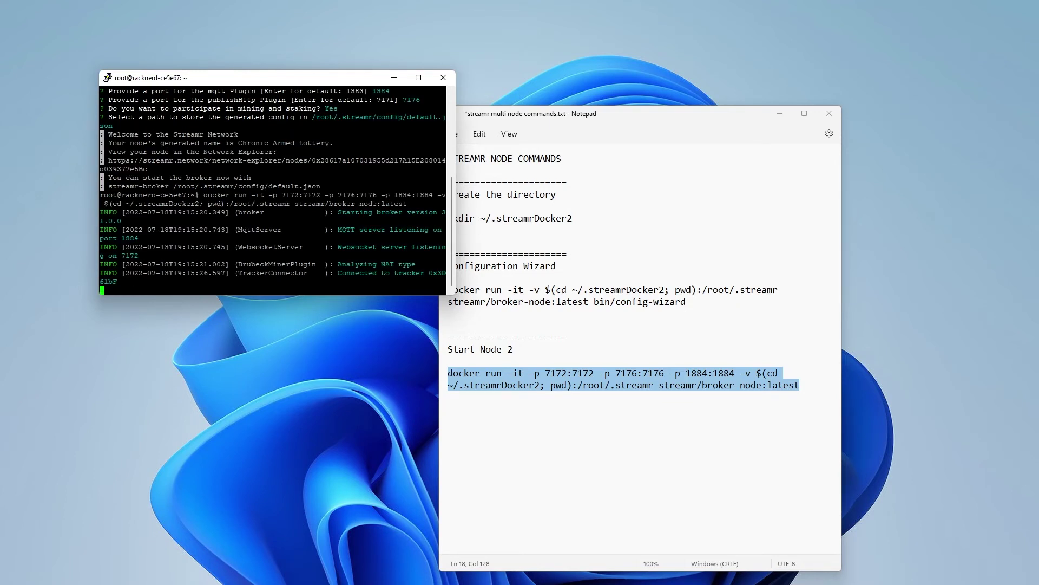
pyautogui.tripleClick(128, 166)
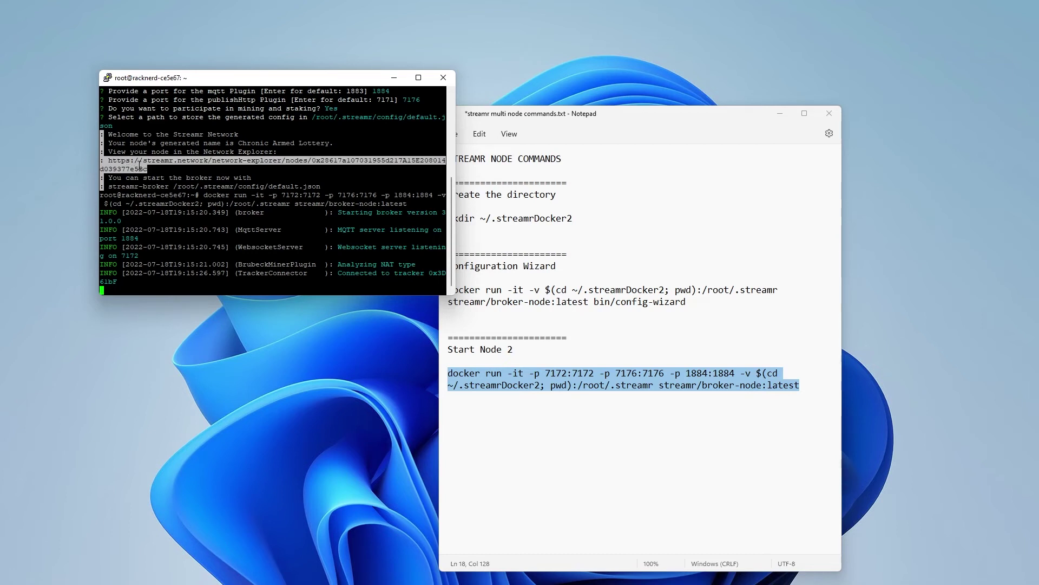
pyautogui.rightClick(135, 165)
pyautogui.click(495, 421)
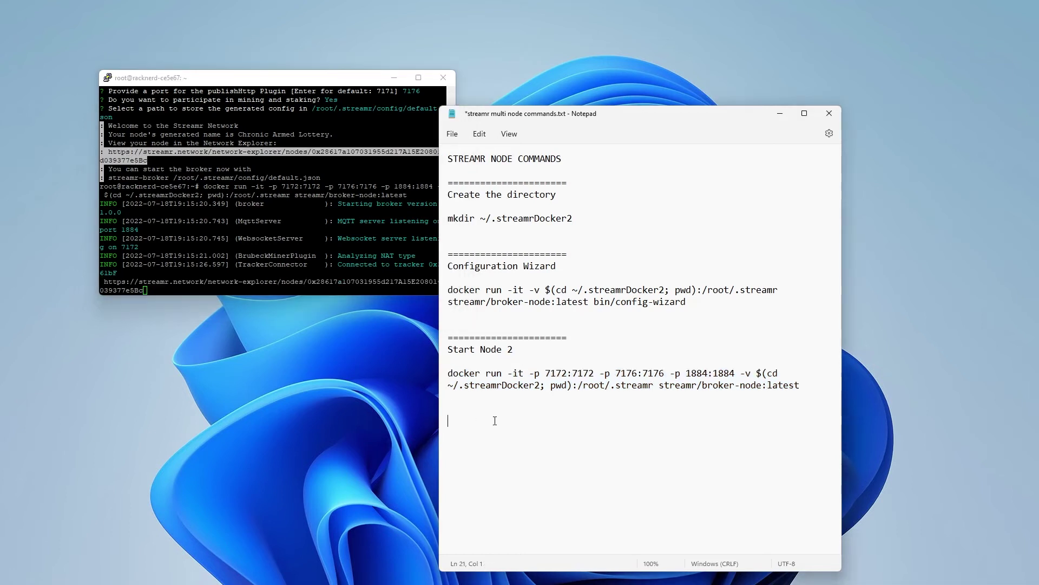
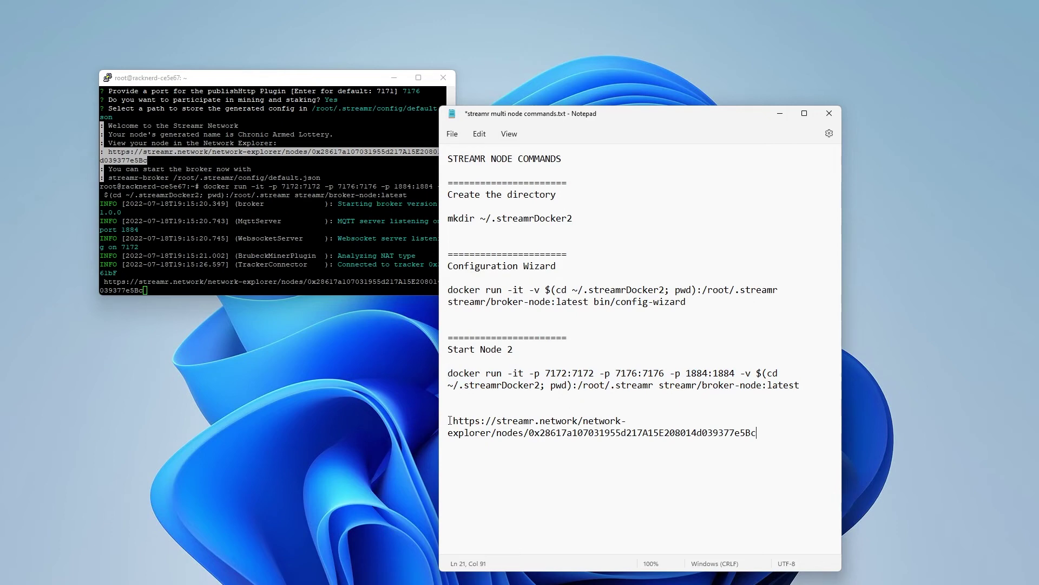
pyautogui.click(449, 420)
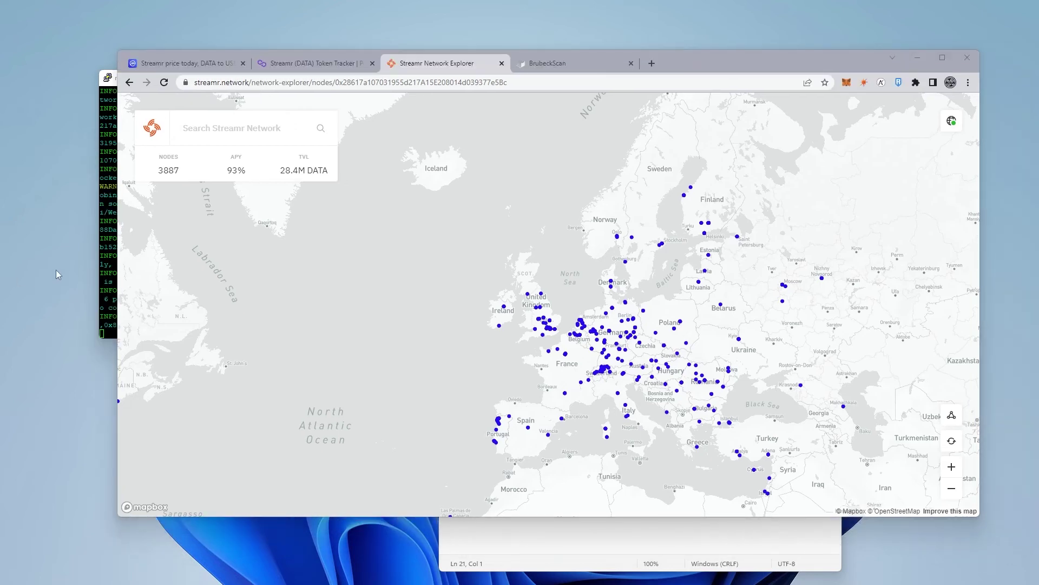
# Go to the BrubeckScan tab and open its profile page with the staking totals
pyautogui.click(543, 63)
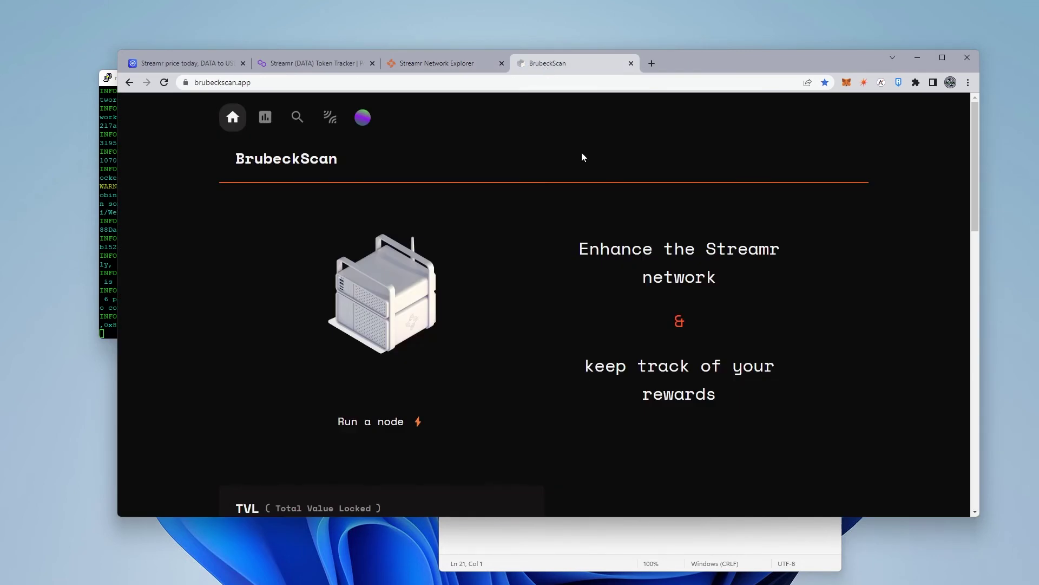
pyautogui.click(362, 124)
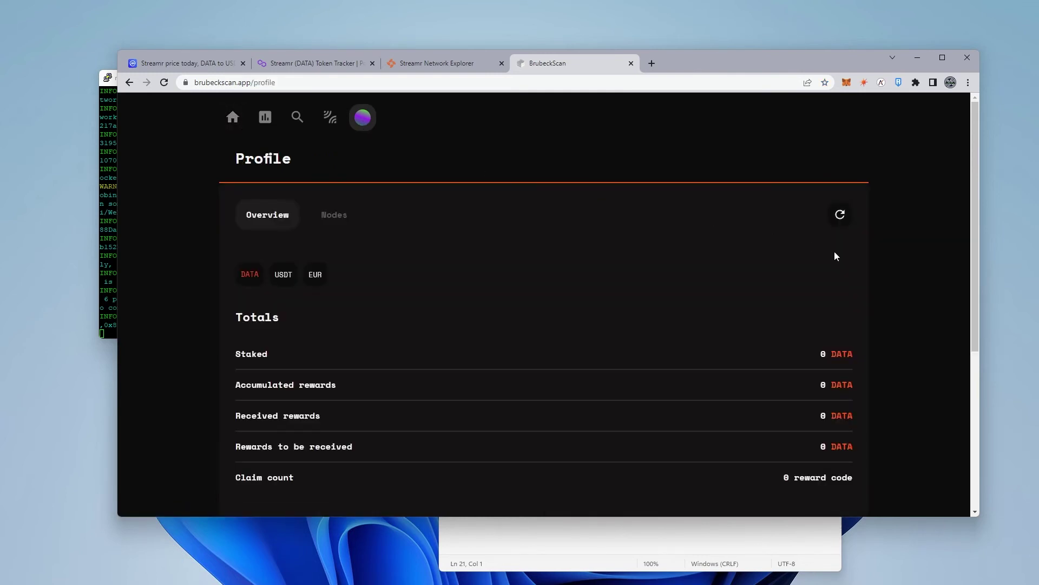
# Connect the Streamr2 MetaMask account to BrubeckScan
pyautogui.click(847, 84)
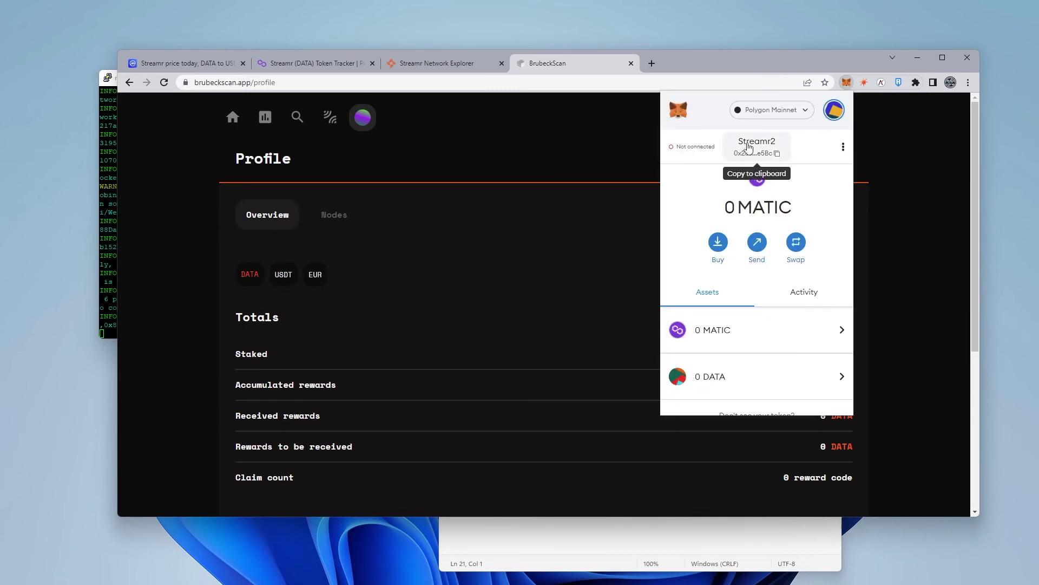
pyautogui.click(686, 152)
pyautogui.click(722, 201)
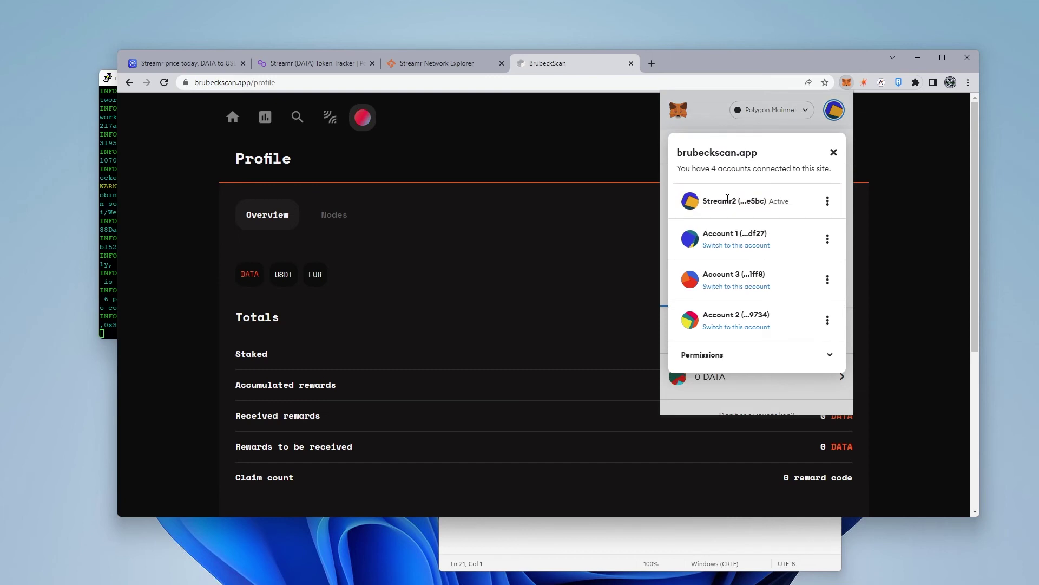
pyautogui.click(834, 152)
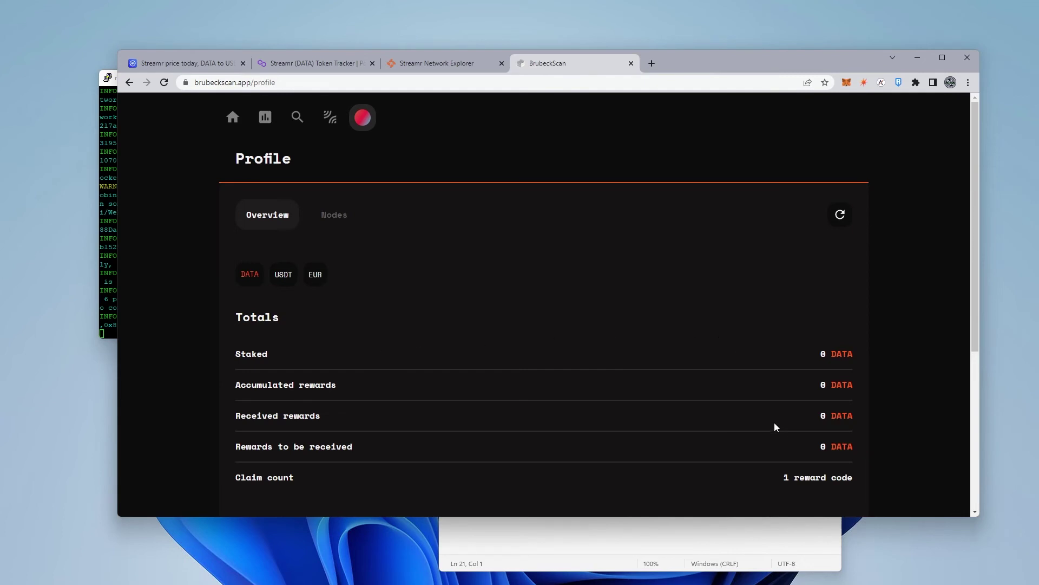
# Check the Nodes tab lists the node with OK status, then return to Overview
pyautogui.click(342, 219)
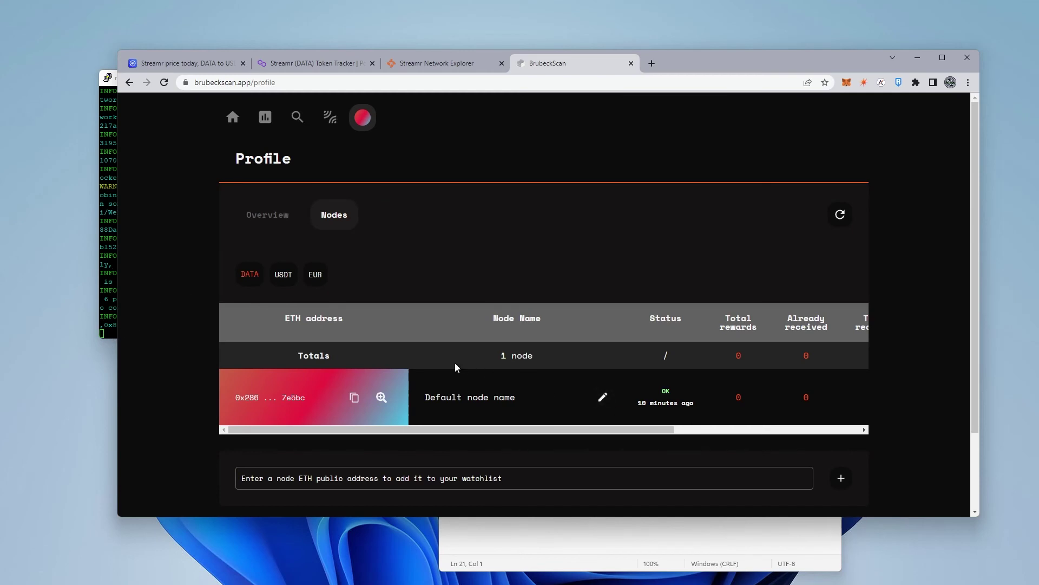
pyautogui.click(281, 222)
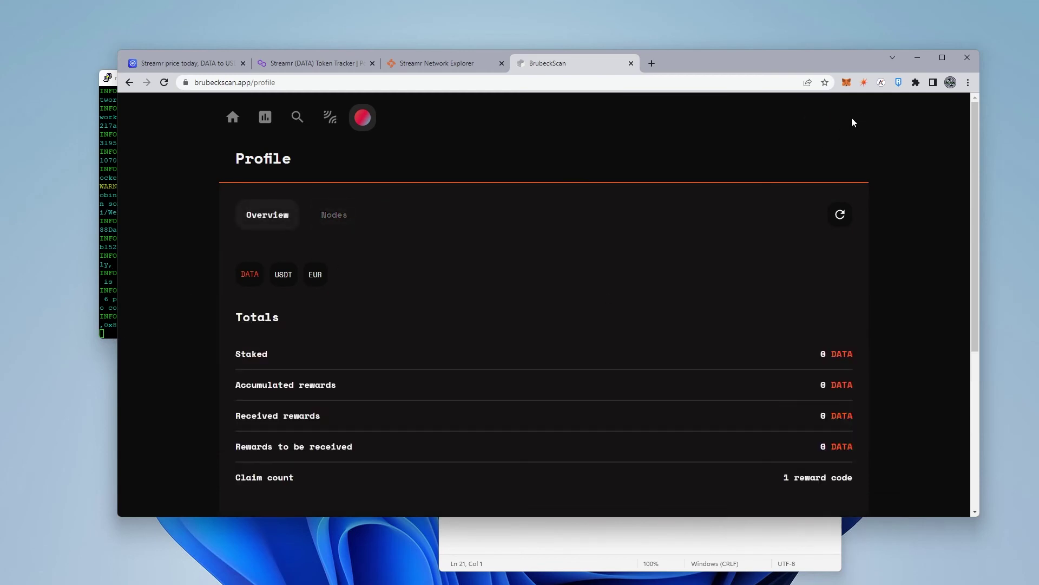
pyautogui.click(846, 83)
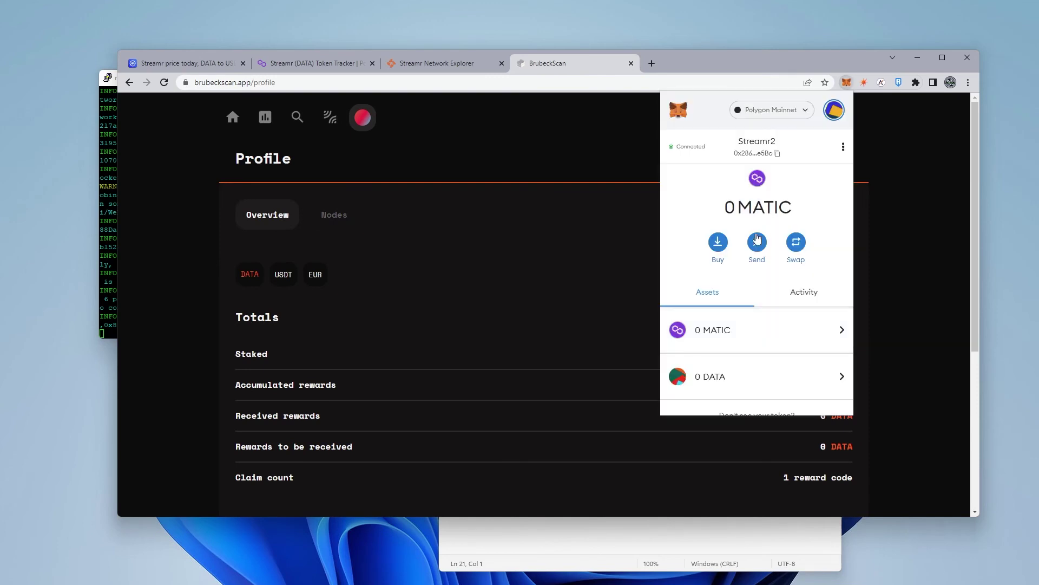
# Send 1100 DATA from Account 3 to the Streamr2 wallet address
pyautogui.click(763, 146)
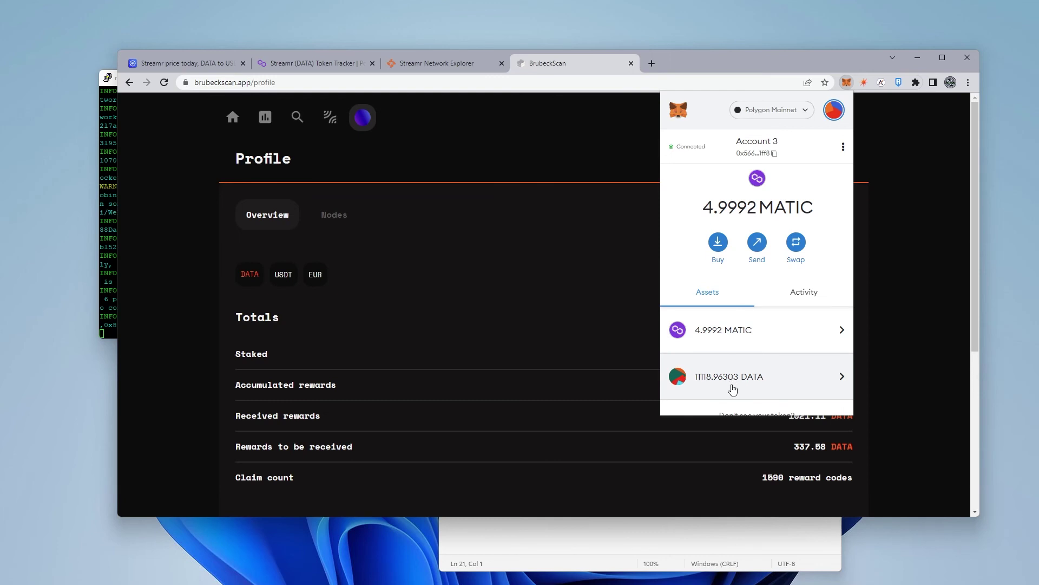
pyautogui.click(732, 388)
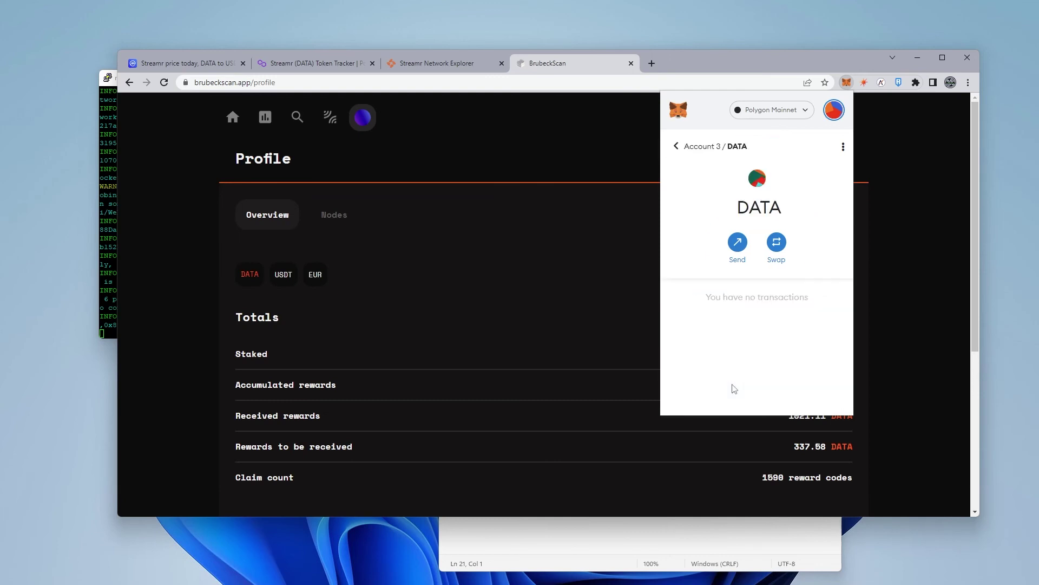
pyautogui.click(741, 246)
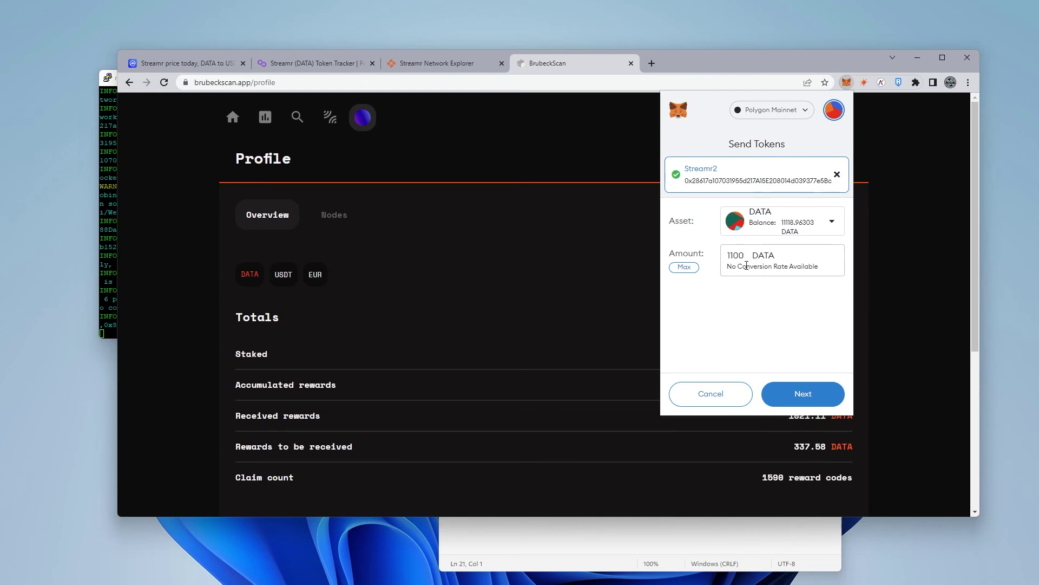
pyautogui.click(793, 399)
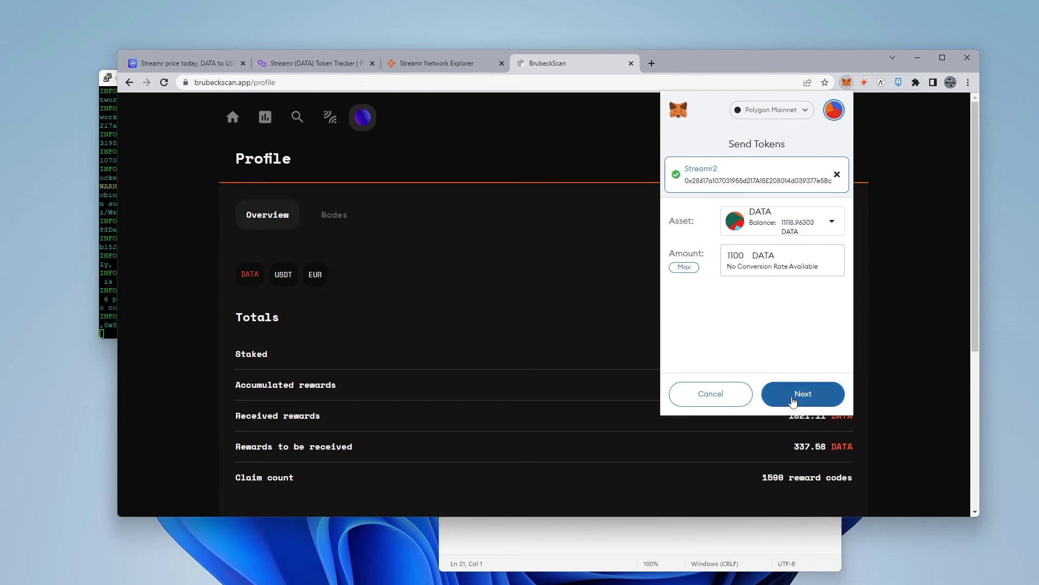
pyautogui.click(788, 400)
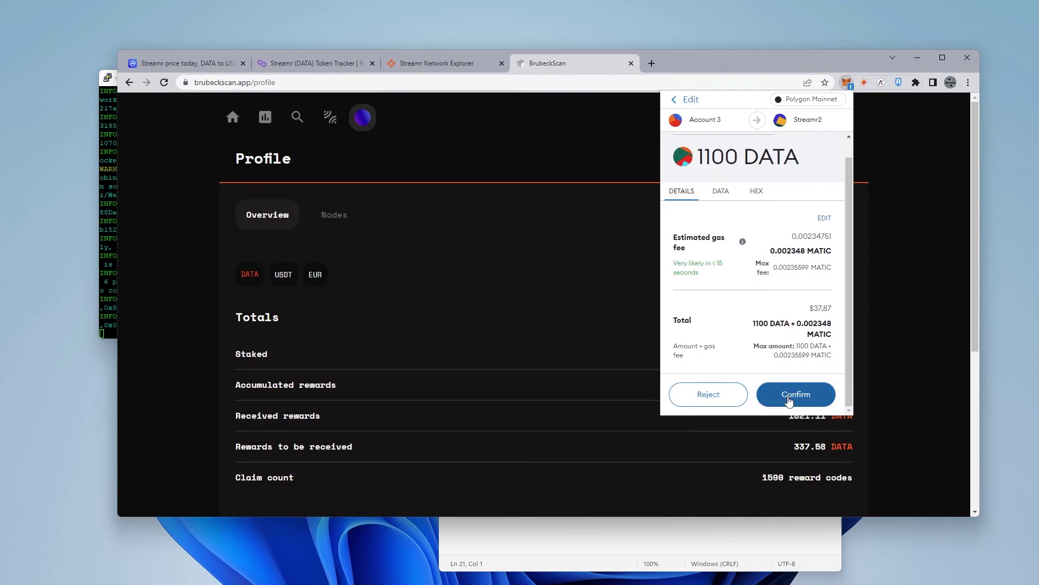
# Switch MetaMask to Streamr2 and refresh BrubeckScan to show the 1 100 DATA stake
pyautogui.click(834, 110)
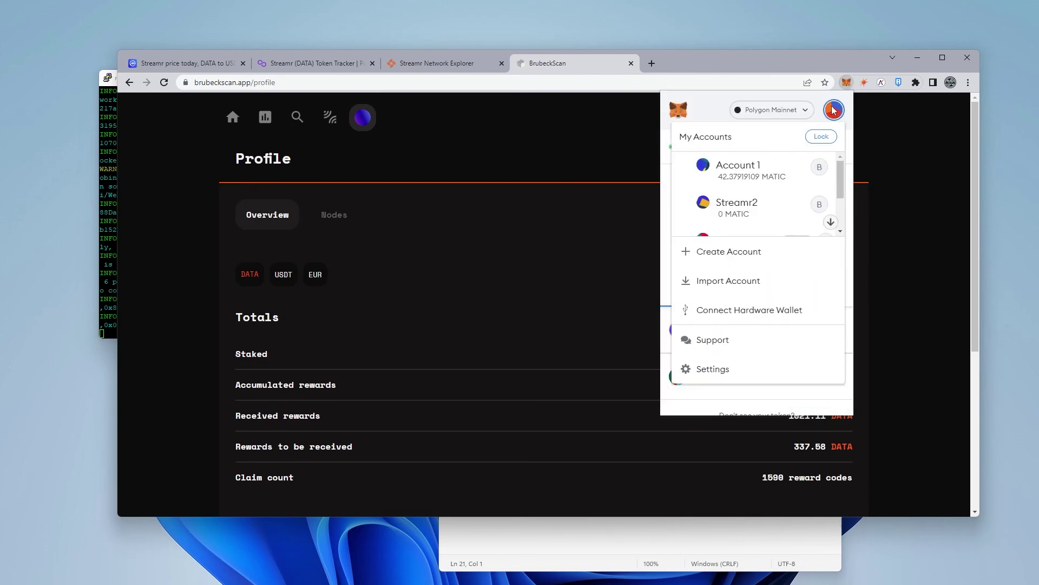
pyautogui.click(767, 212)
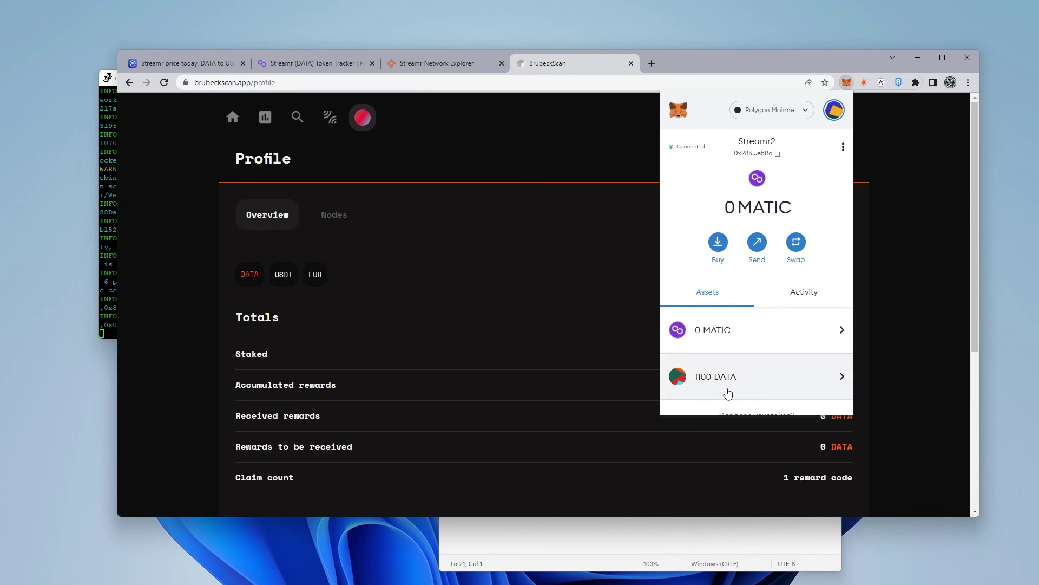
pyautogui.click(567, 306)
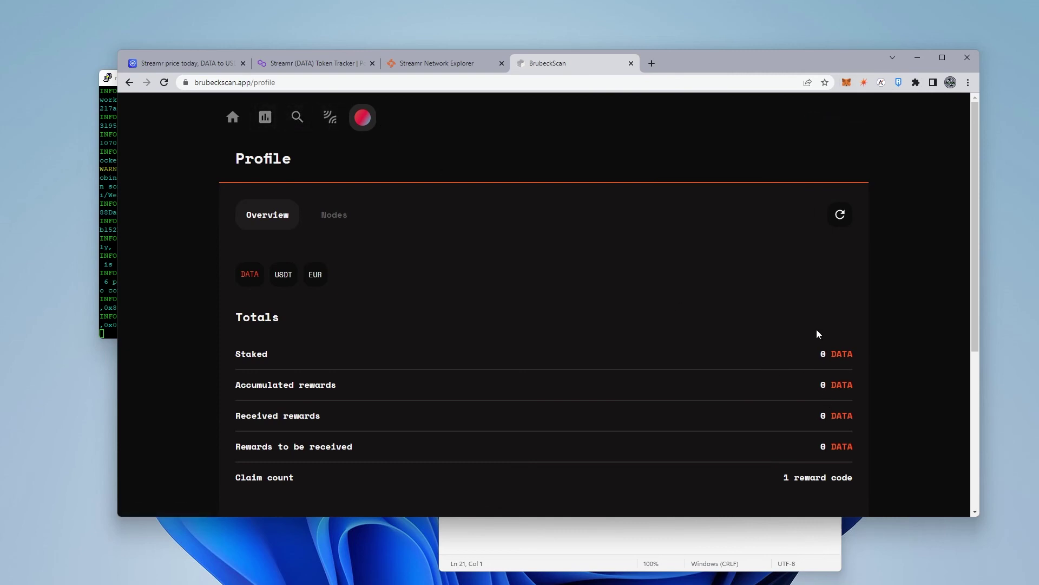
pyautogui.click(840, 215)
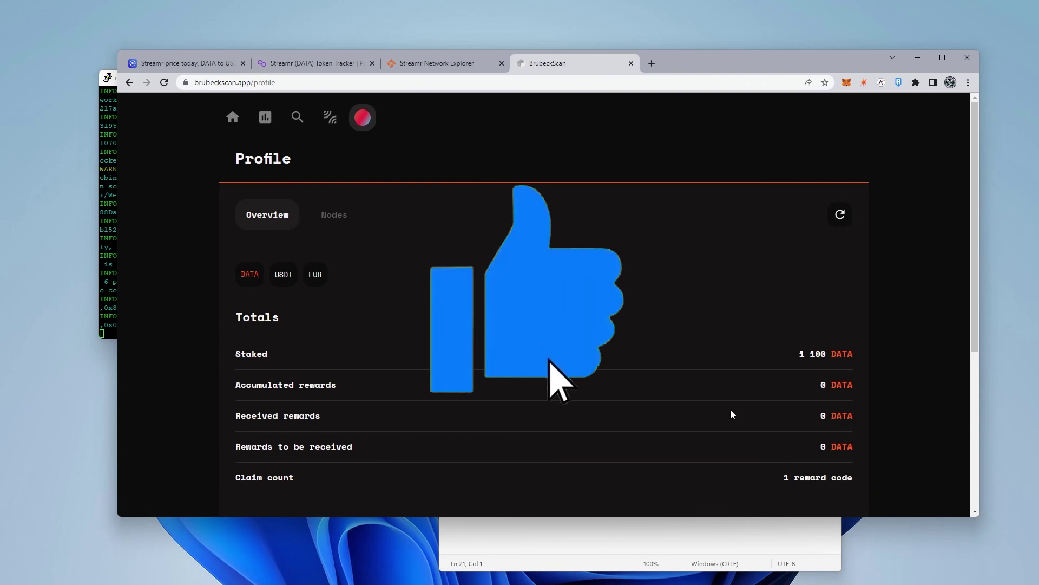
# Bring the Notepad command notes forward and select the 2 in streamrDocker2
pyautogui.click(540, 539)
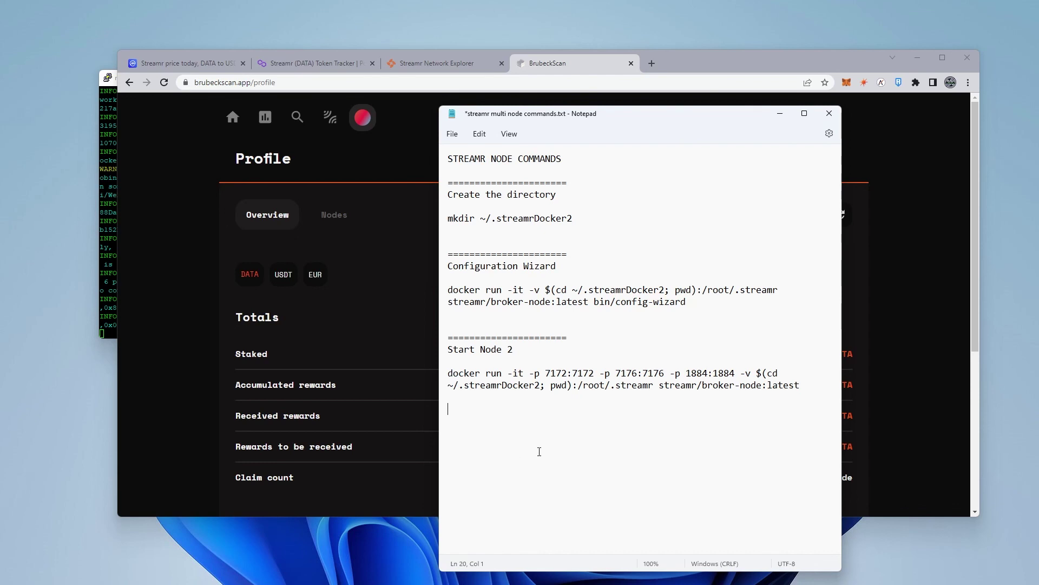
pyautogui.moveTo(567, 218); pyautogui.dragTo(573, 218)
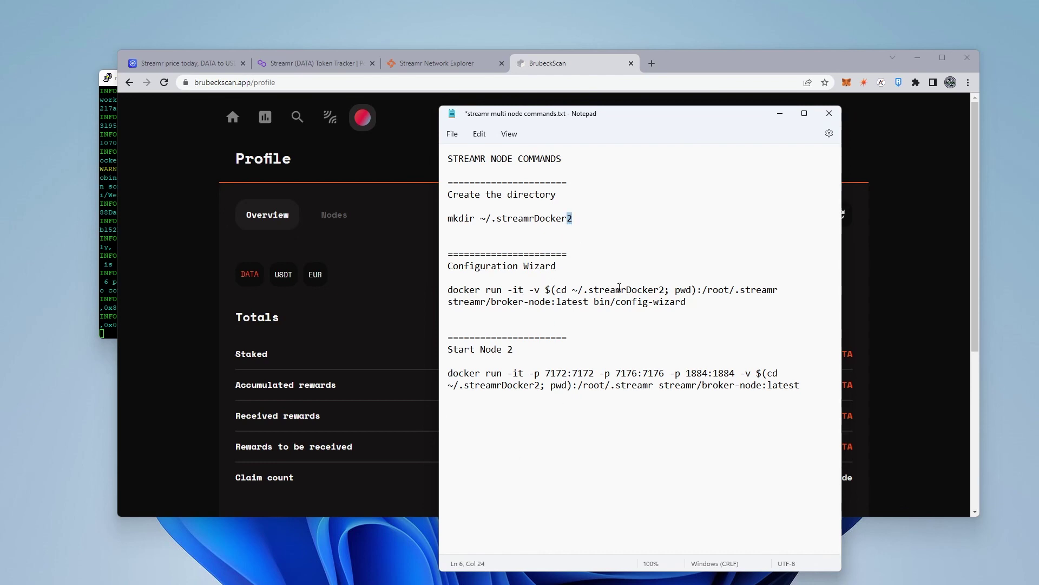